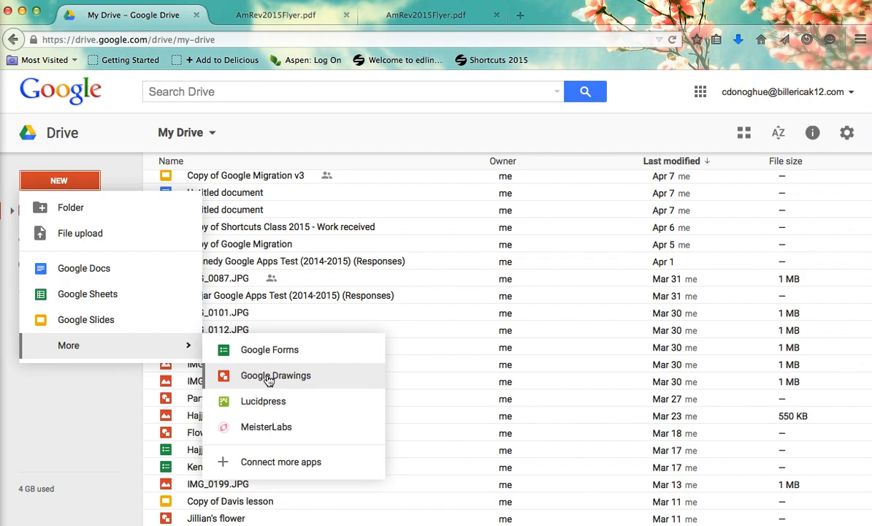
Create a new Google Drawings file and set its canvas background to white
{"action": "left_click", "coordinate": [269, 377]}
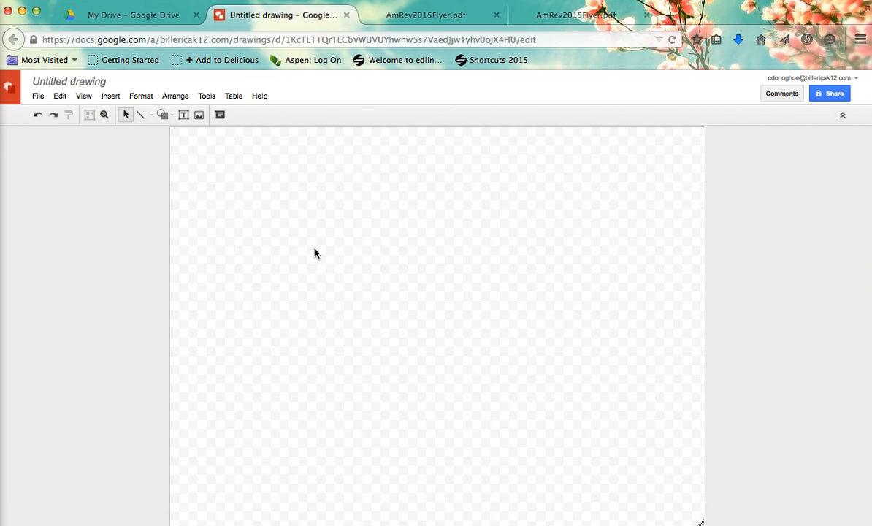
{"action": "right_click", "coordinate": [318, 220]}
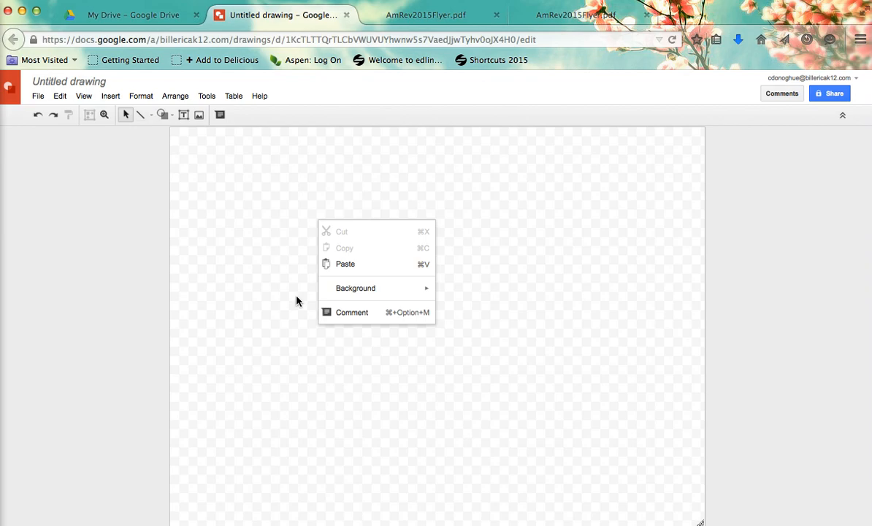
{"action": "mouse_move", "coordinate": [358, 294]}
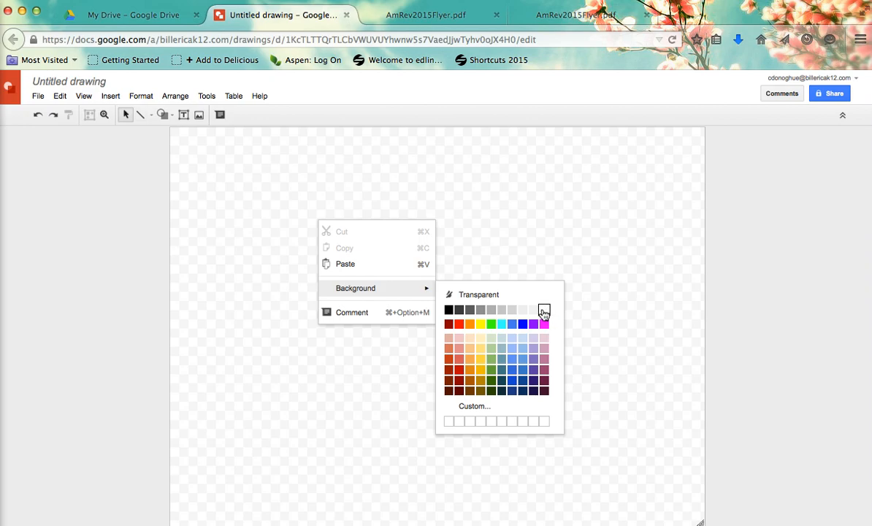
{"action": "left_click", "coordinate": [544, 311]}
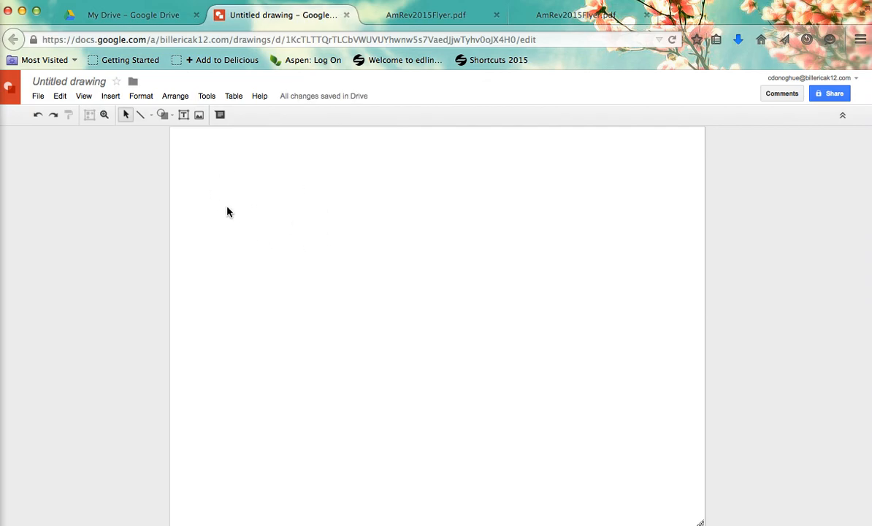
Add a text box near the canvas's upper-left corner reading "Parts of a Flower by" followed by the author's full name
{"action": "left_click", "coordinate": [185, 118]}
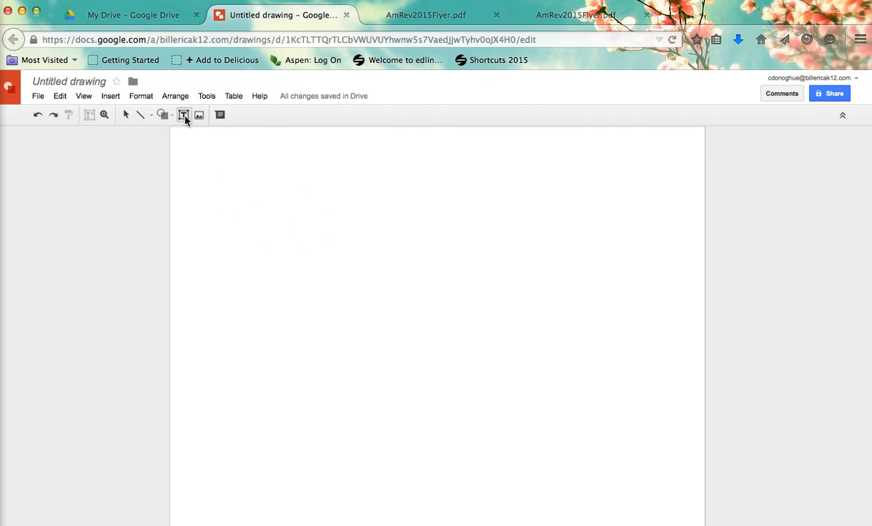
{"action": "left_click", "coordinate": [188, 166]}
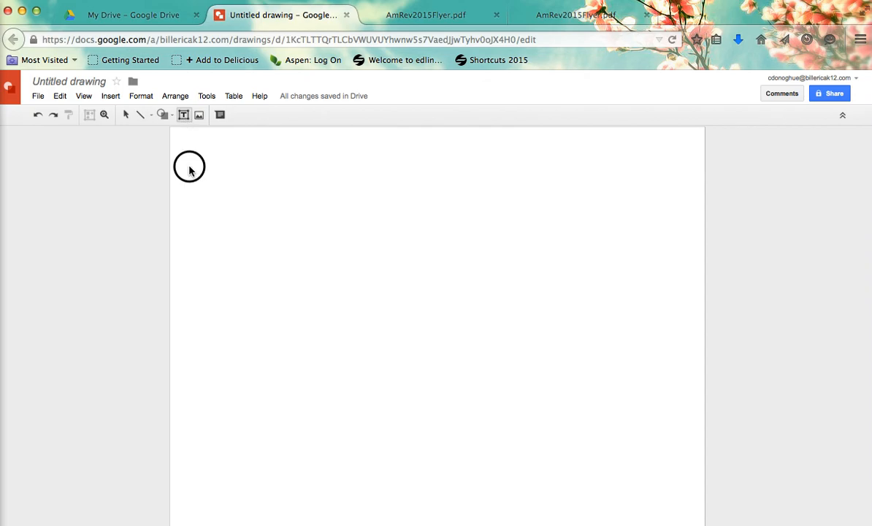
{"action": "type", "text": "Pa"}
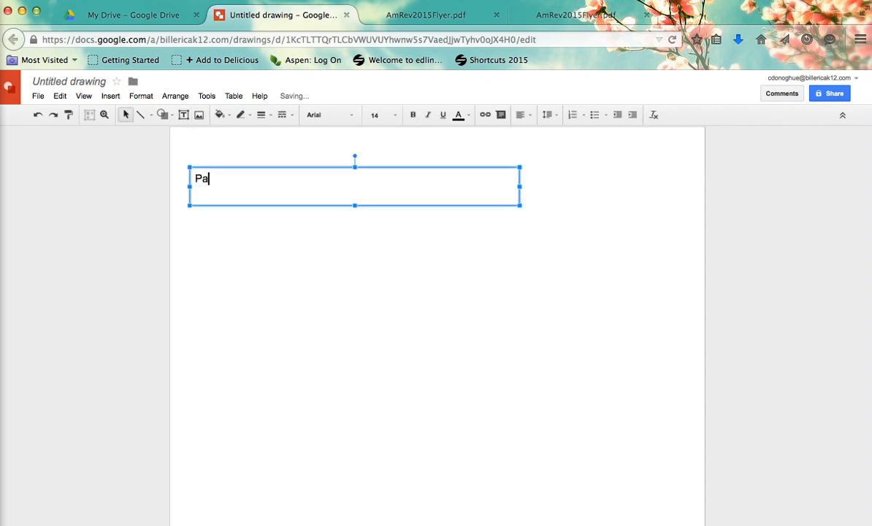
{"action": "type", "text": "rts of a Flower by Chris Donoghue"}
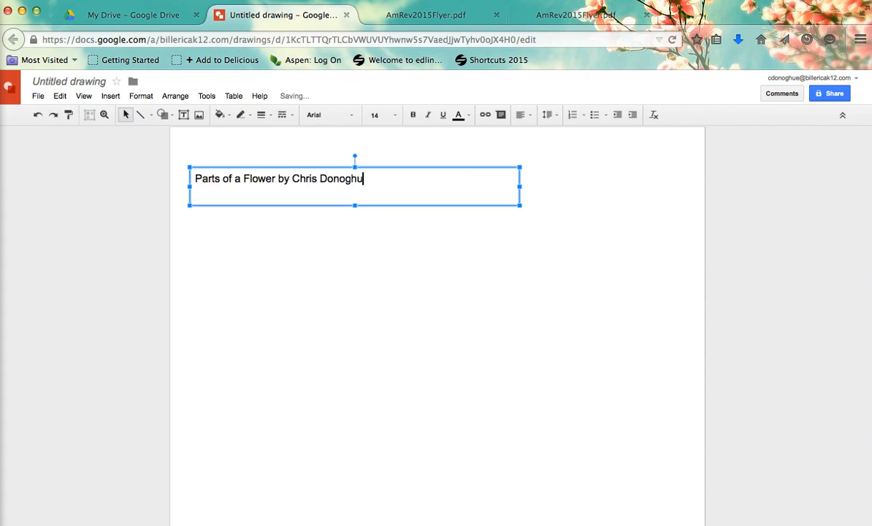
Draw a sun shape on the right side of the canvas and fill it with orange
{"action": "left_click", "coordinate": [163, 119]}
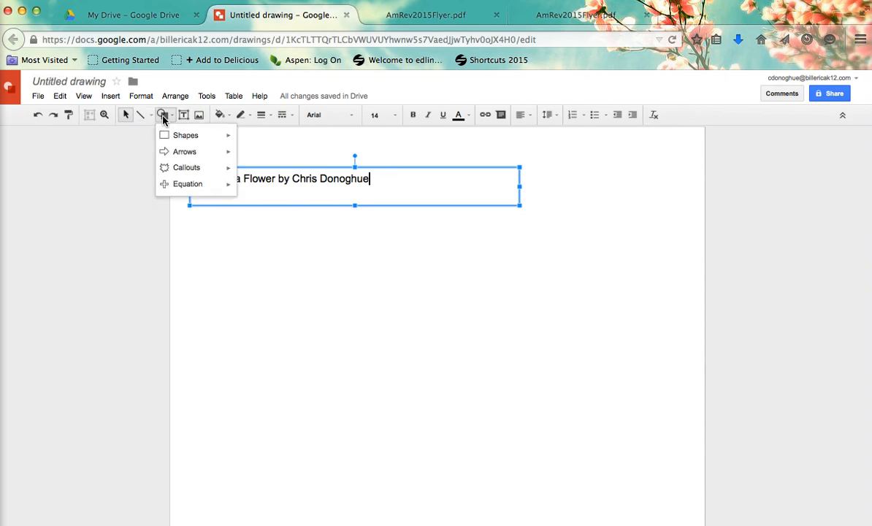
{"action": "mouse_move", "coordinate": [228, 138]}
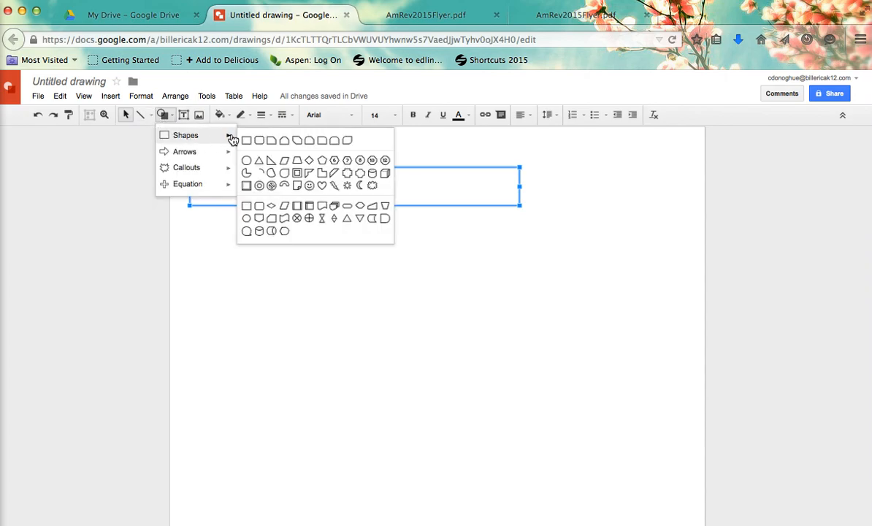
{"action": "left_click", "coordinate": [348, 186]}
{"action": "left_click_drag", "start_coordinate": [549, 271], "coordinate": [669, 370]}
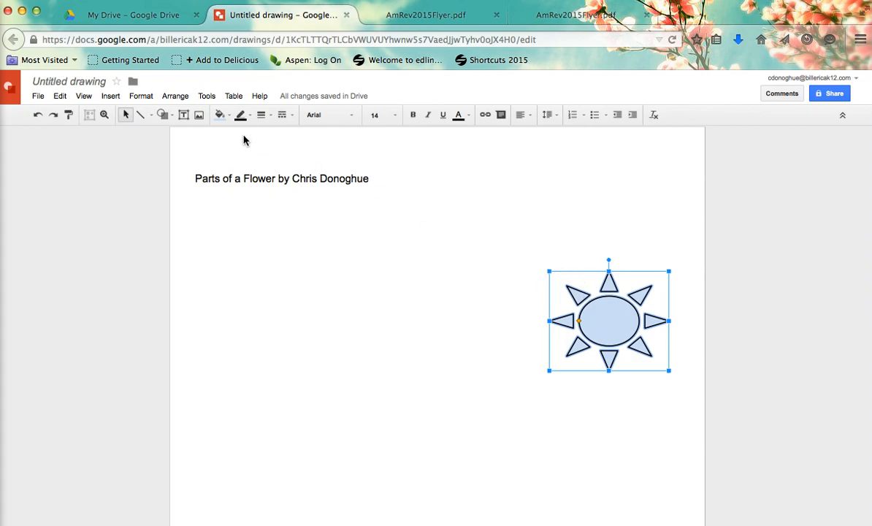
{"action": "left_click", "coordinate": [221, 117]}
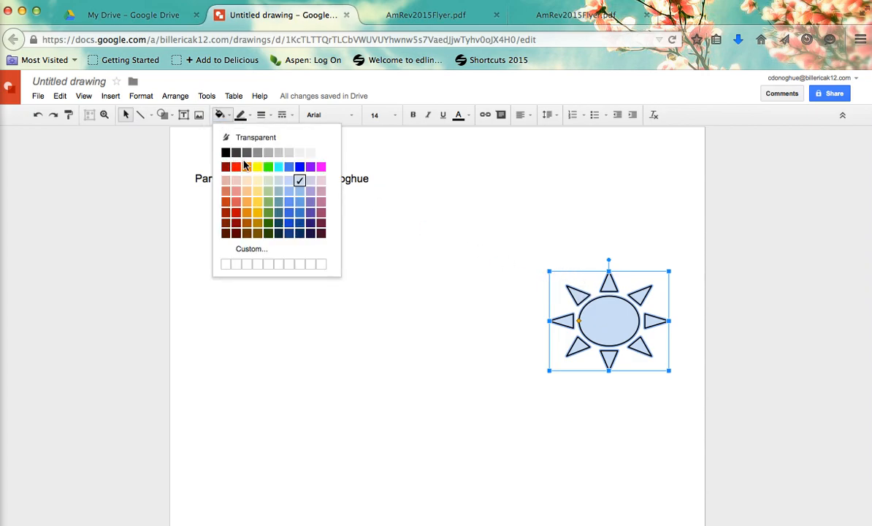
{"action": "left_click", "coordinate": [246, 167]}
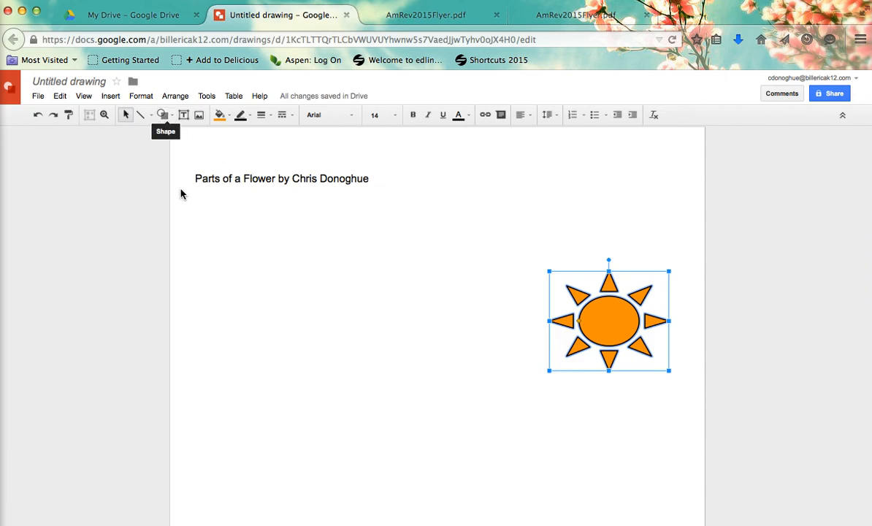
{"action": "left_click", "coordinate": [109, 263]}
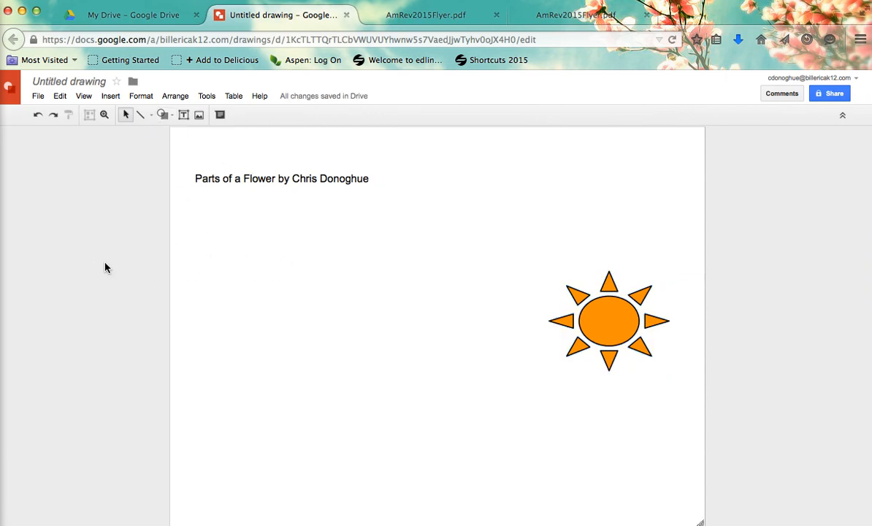
Draw a jagged explosion callout on the left side of the canvas, level with the sun
{"action": "left_click", "coordinate": [163, 116]}
{"action": "mouse_move", "coordinate": [179, 140]}
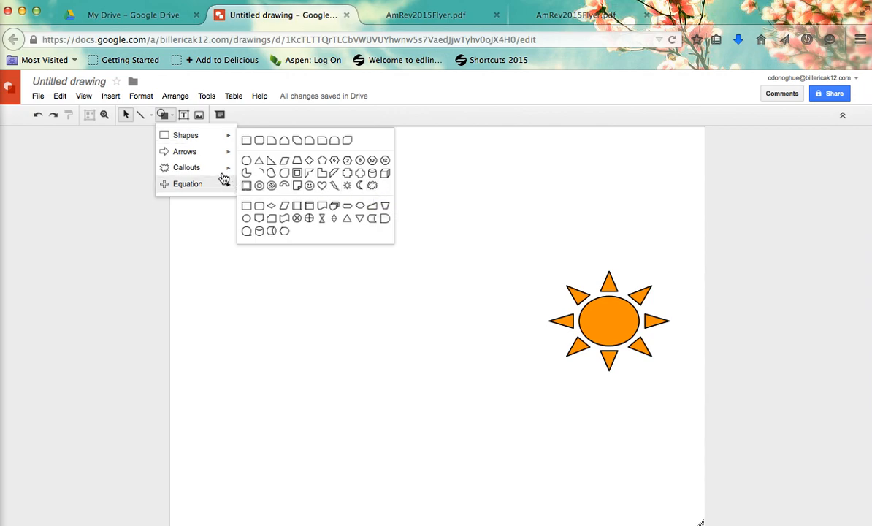
{"action": "mouse_move", "coordinate": [223, 168]}
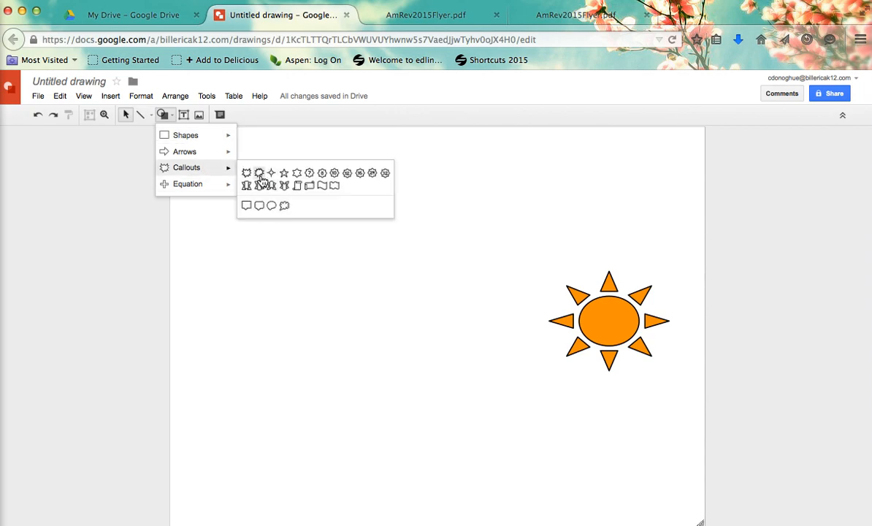
{"action": "left_click", "coordinate": [246, 173]}
{"action": "left_click_drag", "start_coordinate": [224, 277], "coordinate": [347, 342]}
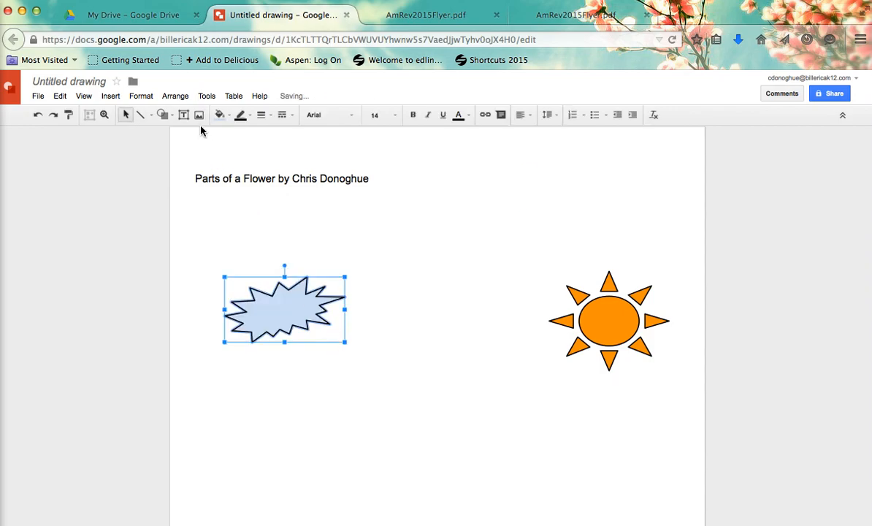
Give the explosion shape a purple fill and a transparent outline
{"action": "left_click", "coordinate": [224, 118]}
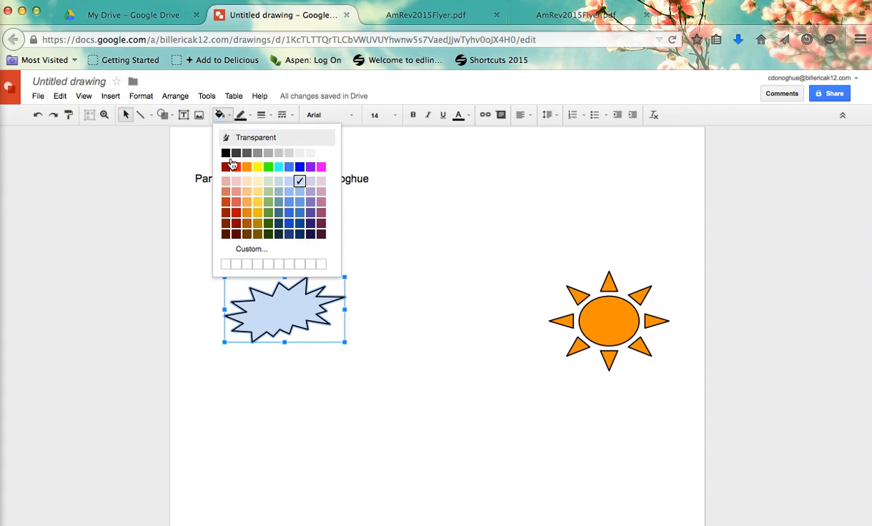
{"action": "left_click", "coordinate": [312, 168]}
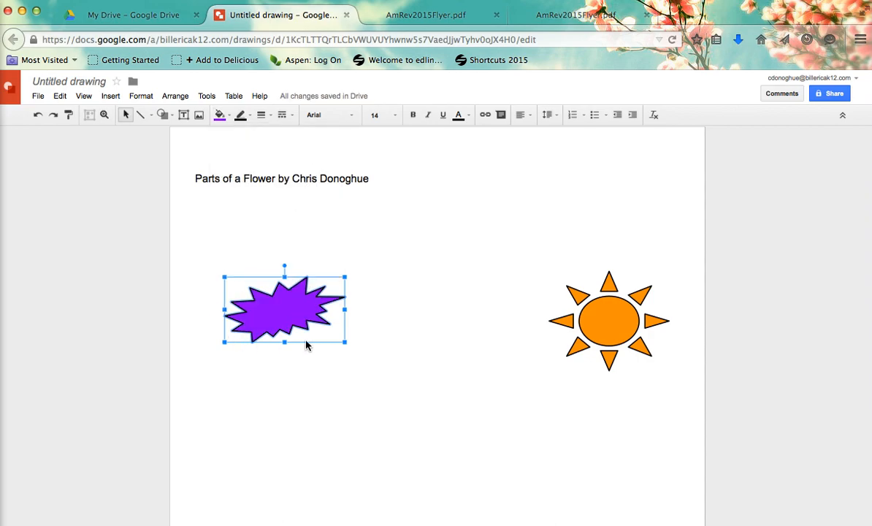
{"action": "left_click", "coordinate": [246, 119]}
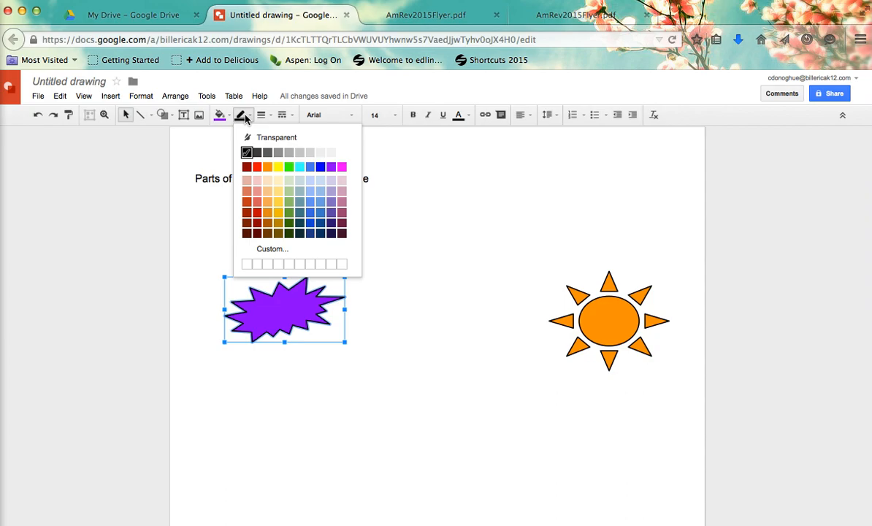
{"action": "left_click", "coordinate": [267, 141]}
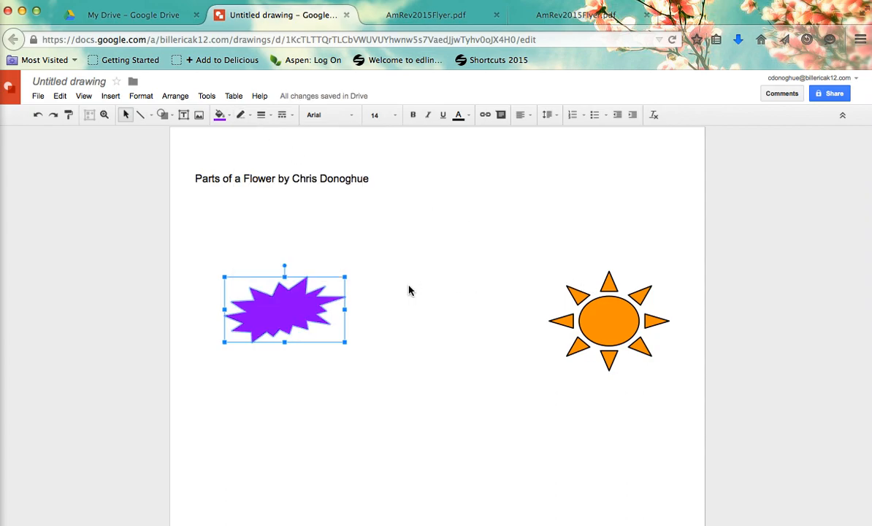
{"action": "left_click", "coordinate": [125, 249]}
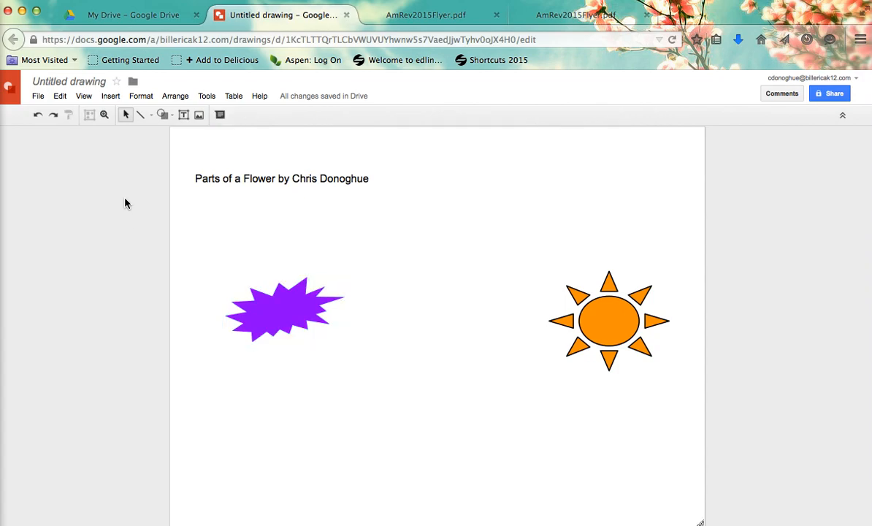
Draw a small heart between the explosion and the sun and fill it with magenta
{"action": "left_click", "coordinate": [162, 114]}
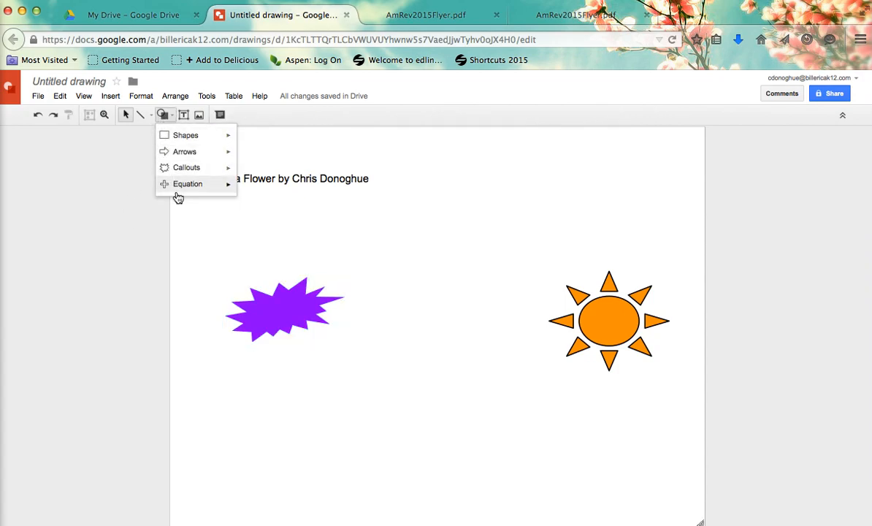
{"action": "mouse_move", "coordinate": [178, 193]}
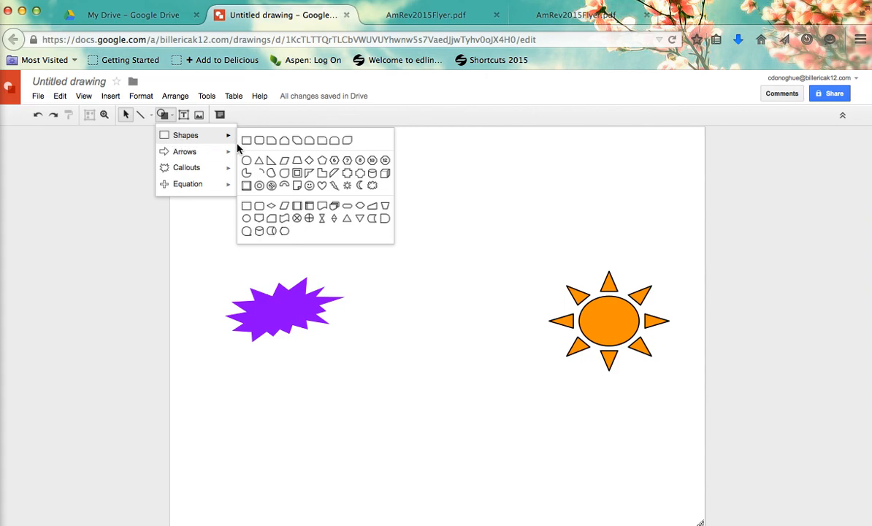
{"action": "left_click", "coordinate": [348, 207]}
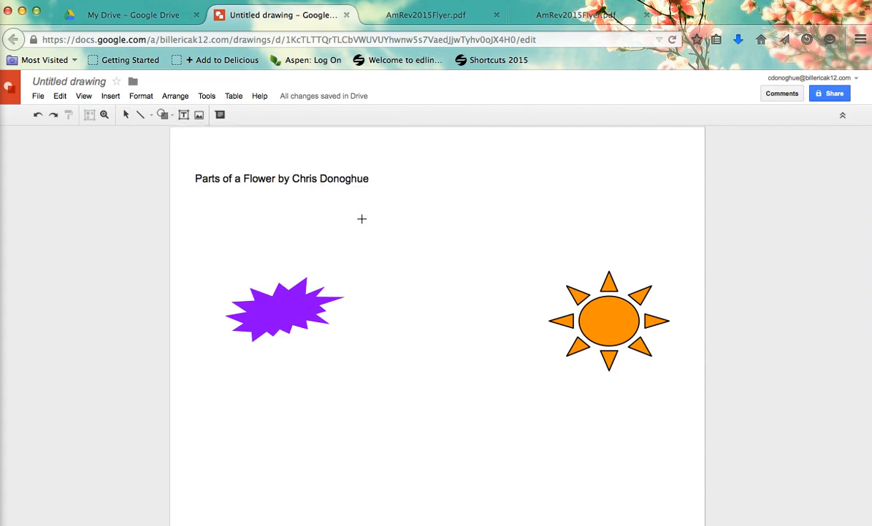
{"action": "left_click_drag", "start_coordinate": [402, 247], "coordinate": [429, 273]}
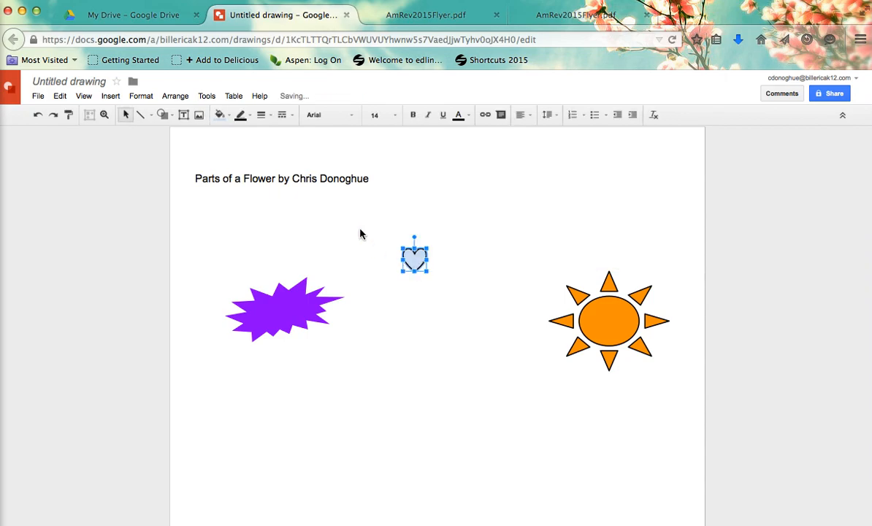
{"action": "left_click", "coordinate": [220, 116]}
{"action": "left_click", "coordinate": [321, 167]}
Duplicate the magenta heart three times, rotating and positioning the copies around a common centre to form a four-petal flower
{"action": "key", "text": "ctrl+d"}
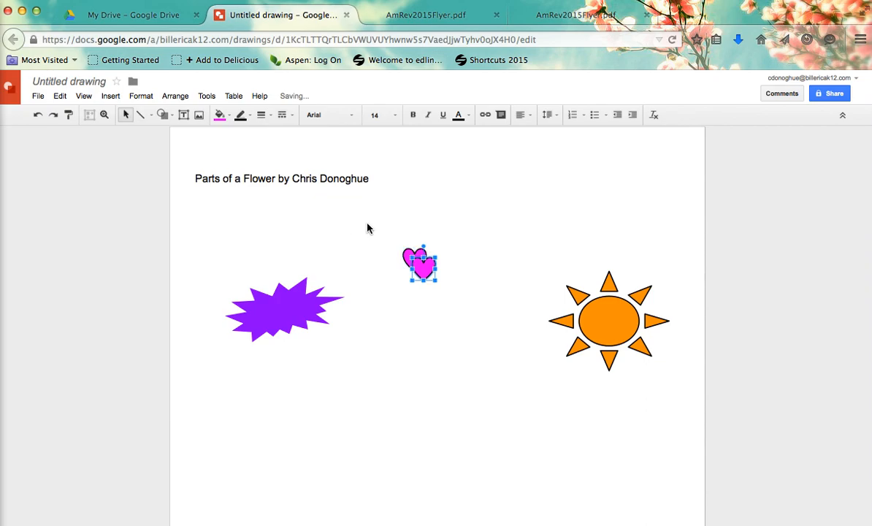
{"action": "left_click_drag", "start_coordinate": [423, 248], "coordinate": [446, 259]}
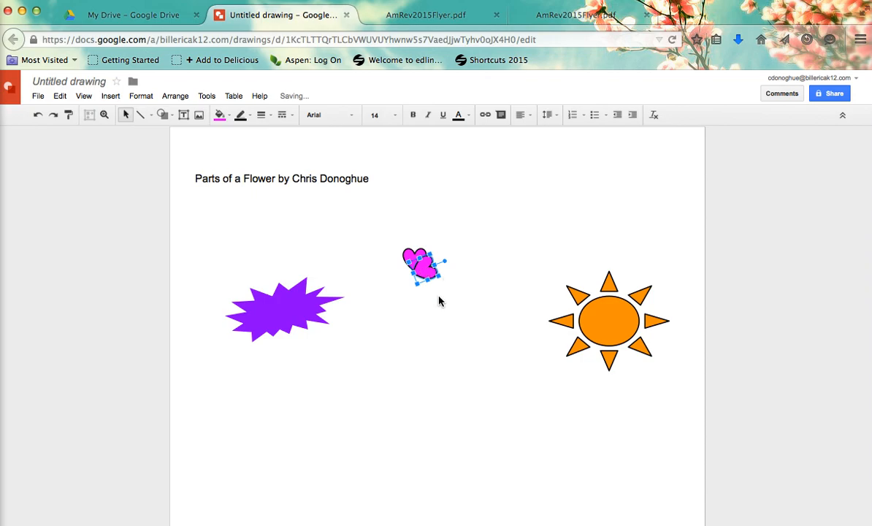
{"action": "key", "text": "ctrl+d"}
{"action": "left_click_drag", "start_coordinate": [454, 271], "coordinate": [444, 311]}
{"action": "left_click_drag", "start_coordinate": [434, 278], "coordinate": [416, 280]}
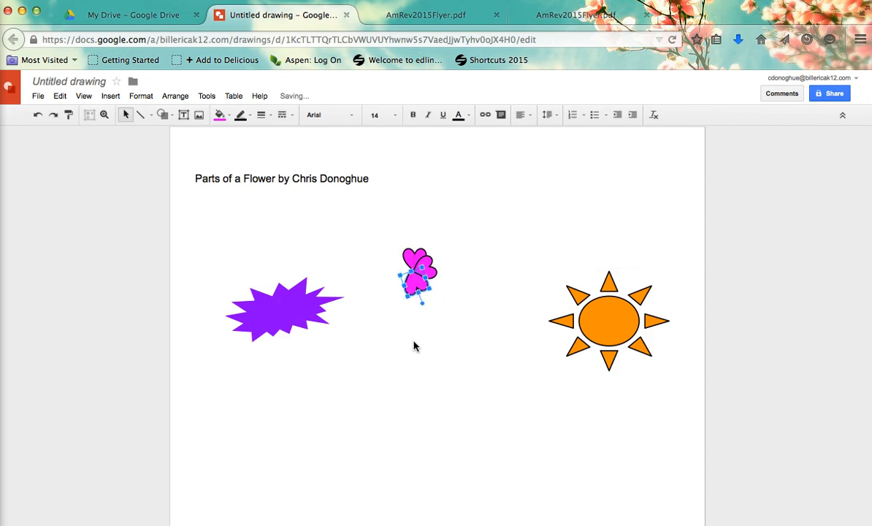
{"action": "key", "text": "ctrl+z"}
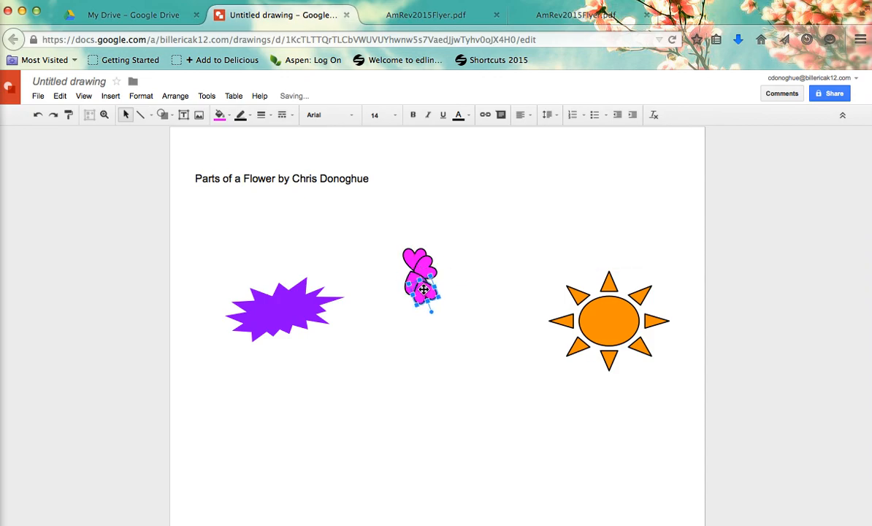
{"action": "left_click_drag", "start_coordinate": [405, 280], "coordinate": [395, 267]}
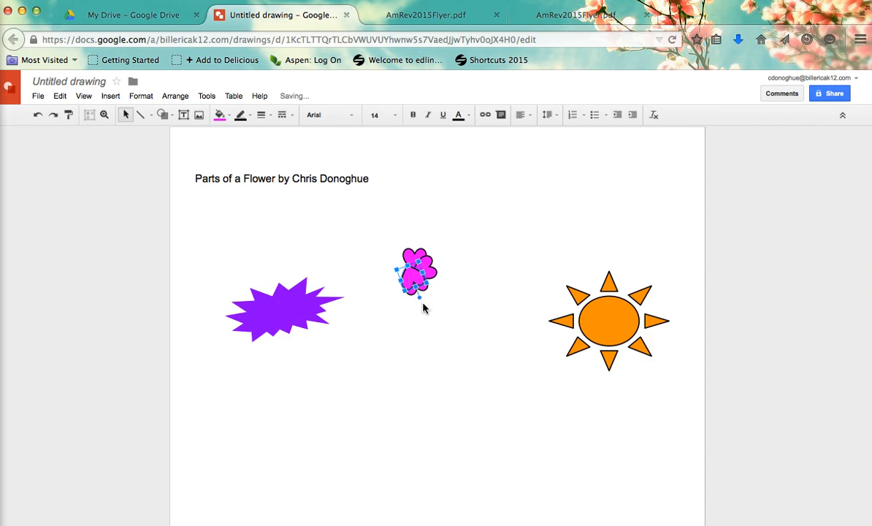
{"action": "left_click_drag", "start_coordinate": [420, 297], "coordinate": [402, 271]}
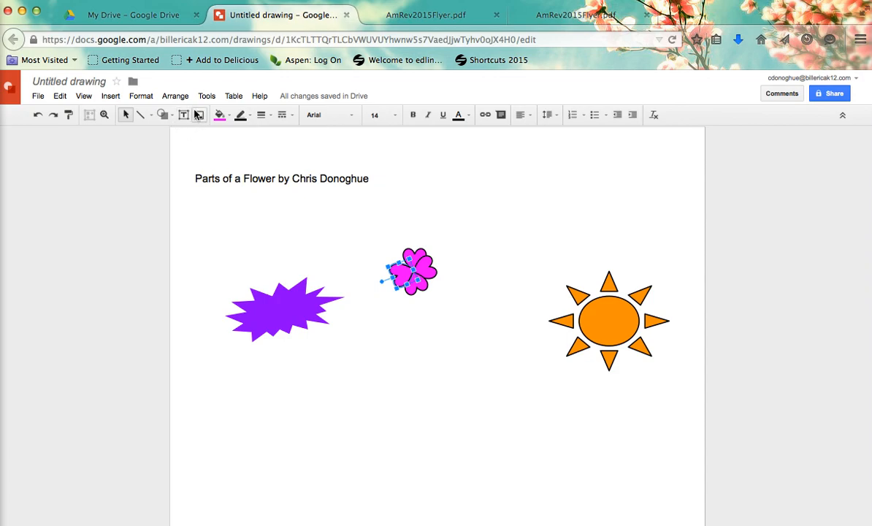
{"action": "left_click", "coordinate": [144, 183]}
Draw a multiplication sign equation shape between the heart flower and the sun
{"action": "left_click", "coordinate": [162, 115]}
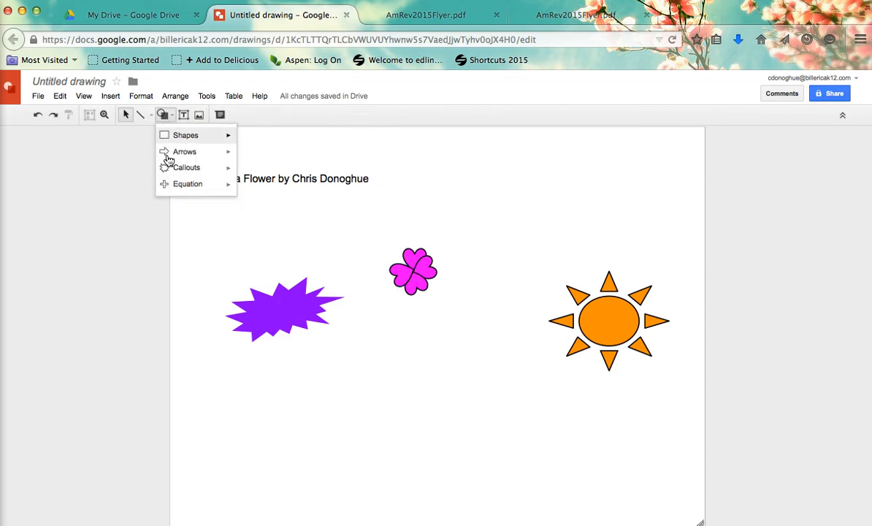
{"action": "mouse_move", "coordinate": [181, 191]}
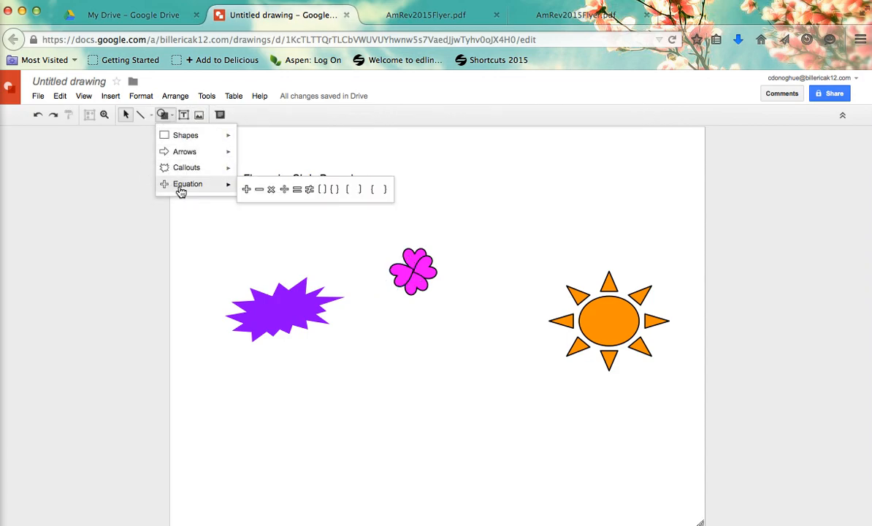
{"action": "left_click", "coordinate": [271, 191]}
{"action": "left_click_drag", "start_coordinate": [472, 313], "coordinate": [539, 381]}
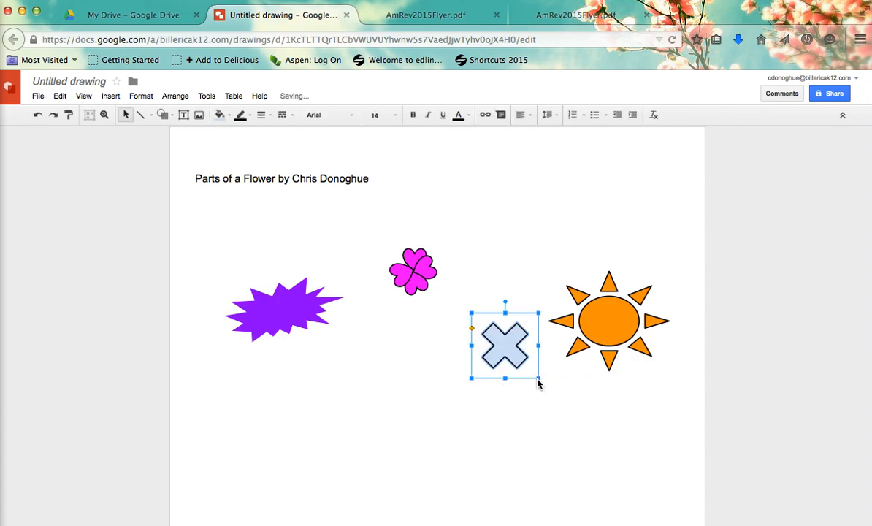
Fill the multiplication sign with bright blue, then duplicate it and centre a rotated copy on the original
{"action": "left_click", "coordinate": [221, 114]}
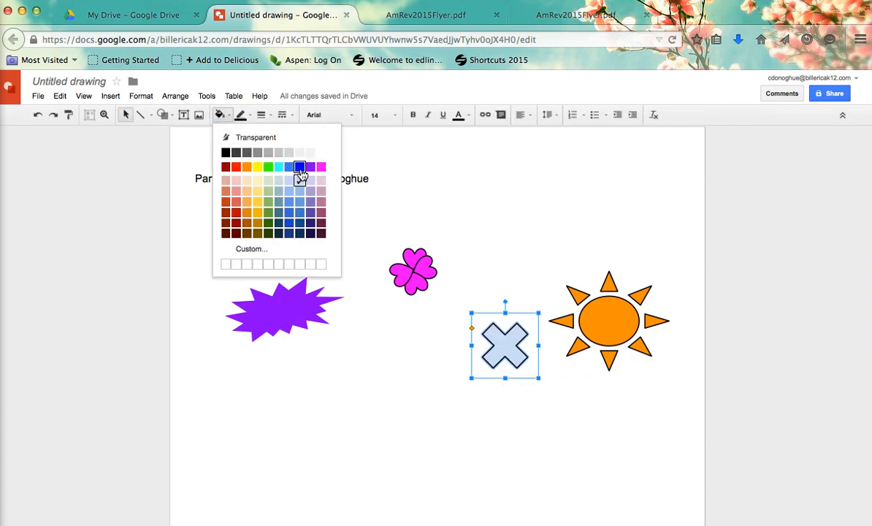
{"action": "left_click", "coordinate": [300, 168]}
{"action": "key", "text": "ctrl+d"}
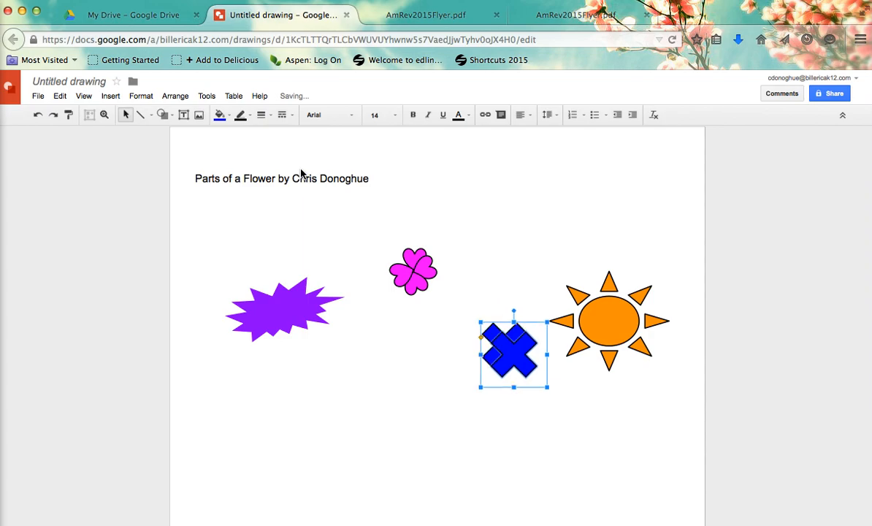
{"action": "left_click_drag", "start_coordinate": [513, 309], "coordinate": [540, 318]}
{"action": "left_click_drag", "start_coordinate": [516, 363], "coordinate": [507, 354]}
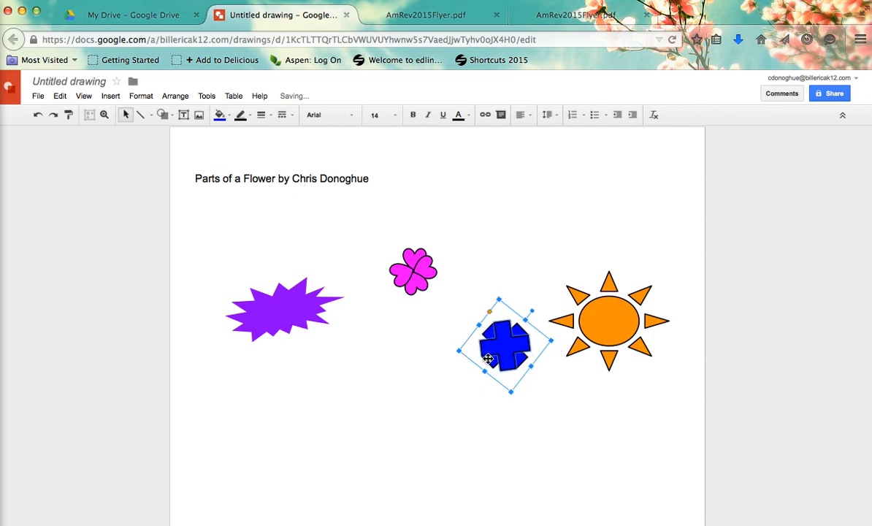
Recolour the rotated multiplication sign copy with a lighter blue fill and deselect it
{"action": "left_click", "coordinate": [228, 121]}
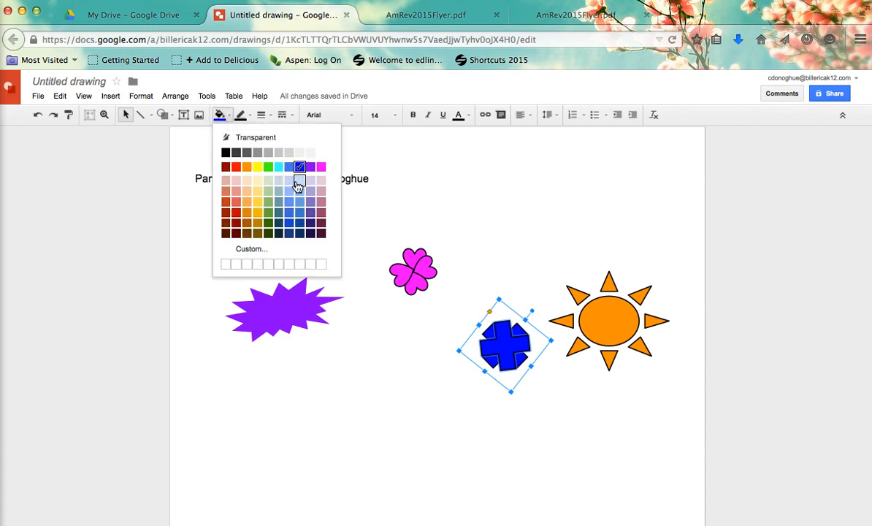
{"action": "left_click", "coordinate": [299, 192]}
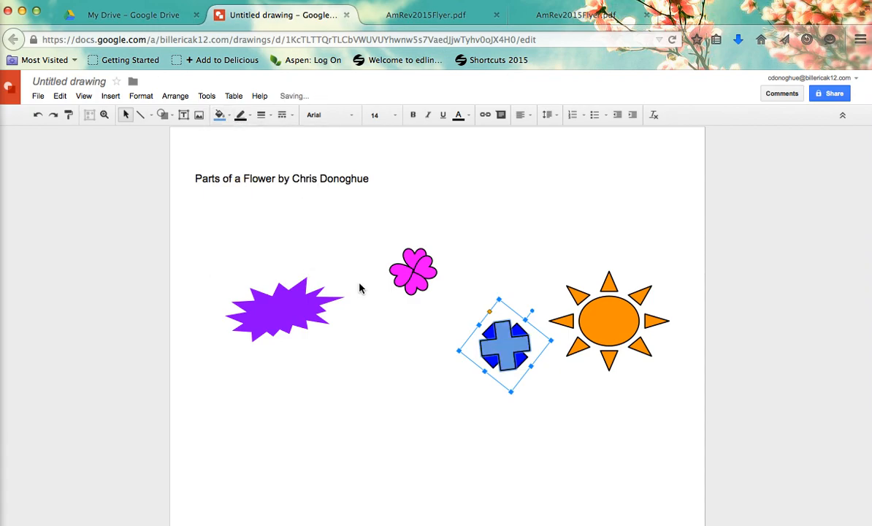
{"action": "left_click", "coordinate": [126, 274]}
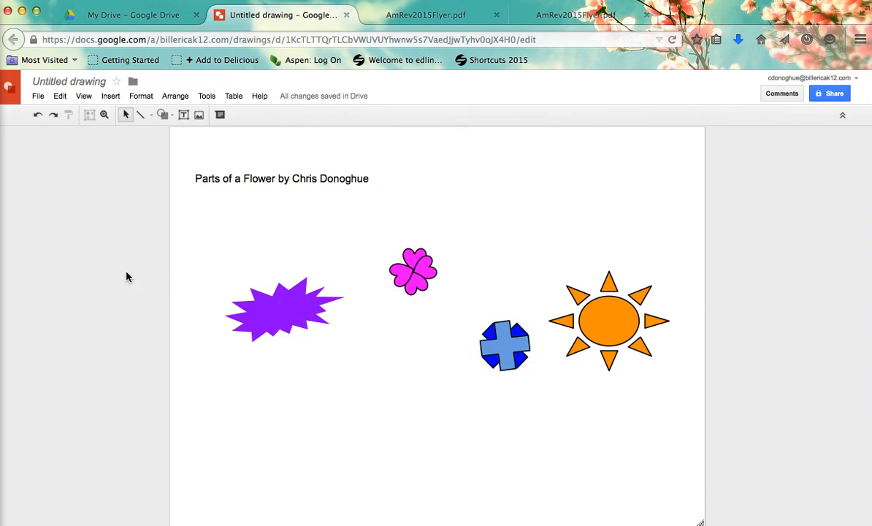
Draw a freehand stem running down from the purple explosion with the Scribble line tool
{"action": "left_click", "coordinate": [151, 118]}
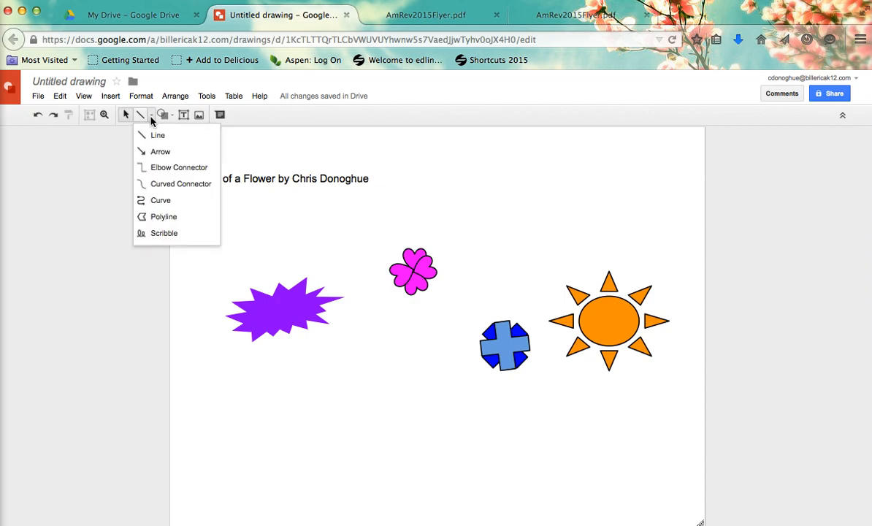
{"action": "left_click", "coordinate": [101, 166]}
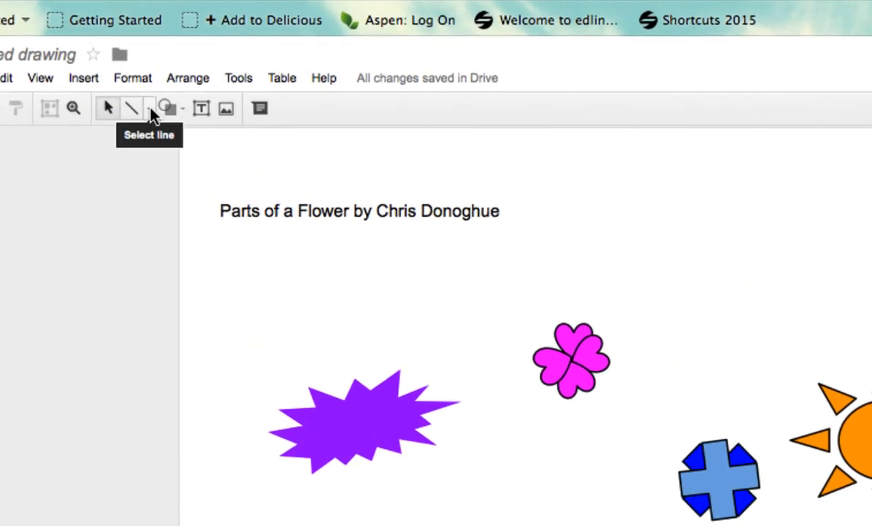
{"action": "left_click", "coordinate": [149, 111]}
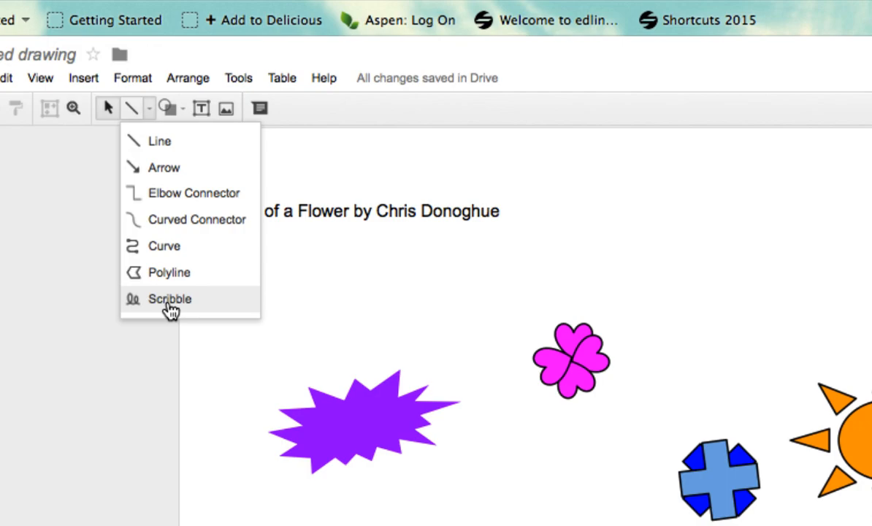
{"action": "left_click", "coordinate": [169, 299]}
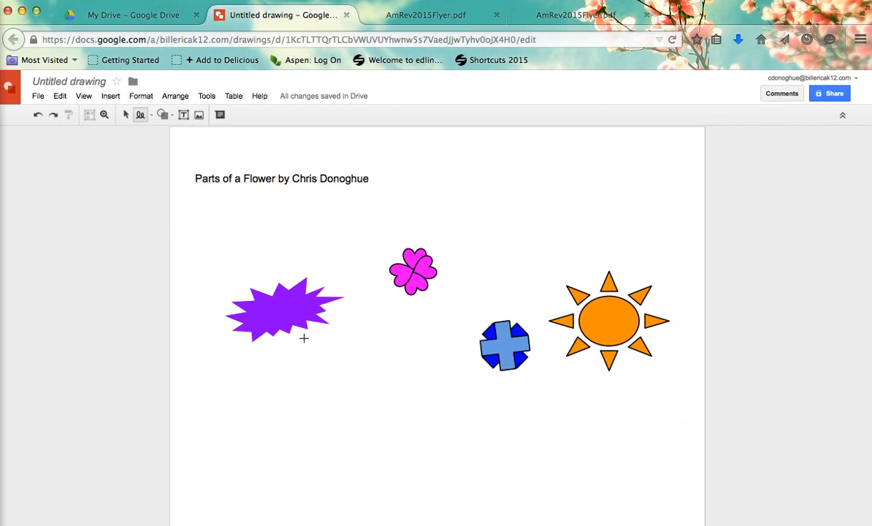
{"action": "left_click_drag", "start_coordinate": [293, 327], "coordinate": [321, 468]}
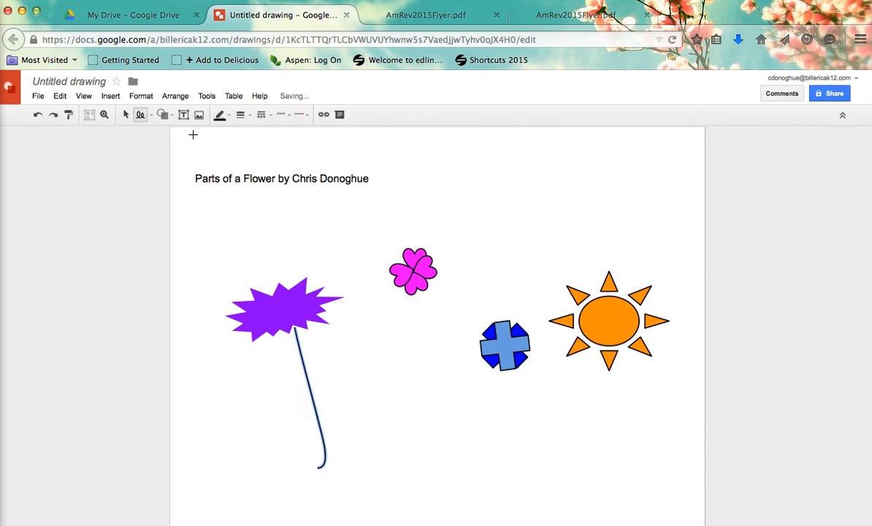
Set the purple flower's stem to dark green with an 8px line weight
{"action": "left_click", "coordinate": [220, 116]}
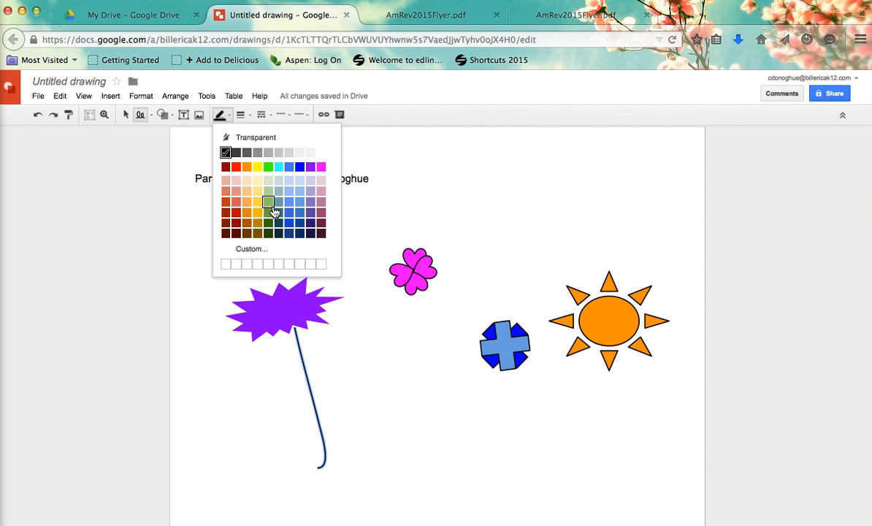
{"action": "left_click", "coordinate": [271, 221]}
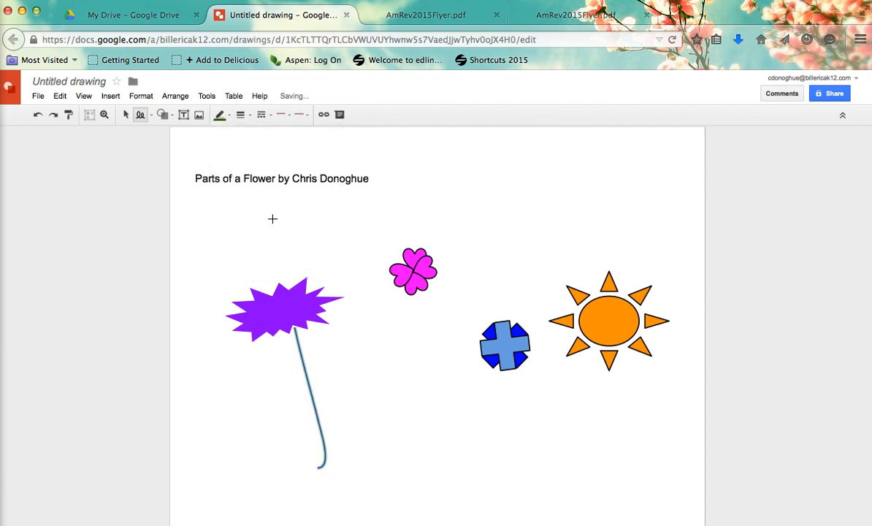
{"action": "left_click", "coordinate": [248, 116]}
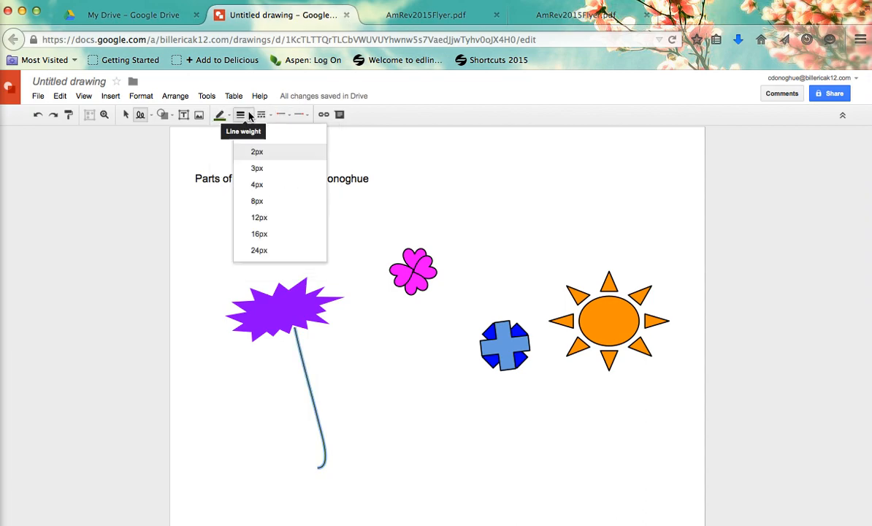
{"action": "left_click", "coordinate": [257, 202]}
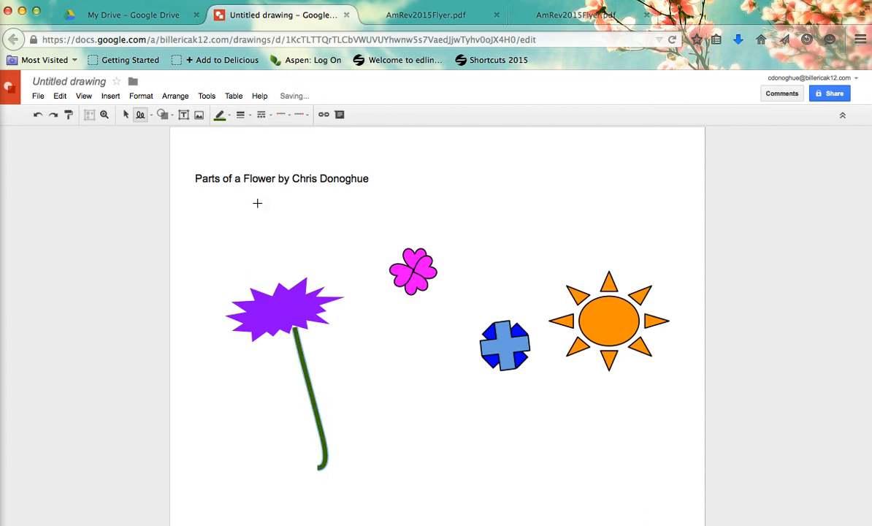
Duplicate the purple flower's stem and undo the stray scribble drawn across the page
{"action": "key", "text": "ctrl+d"}
{"action": "left_click_drag", "start_coordinate": [317, 389], "coordinate": [547, 422]}
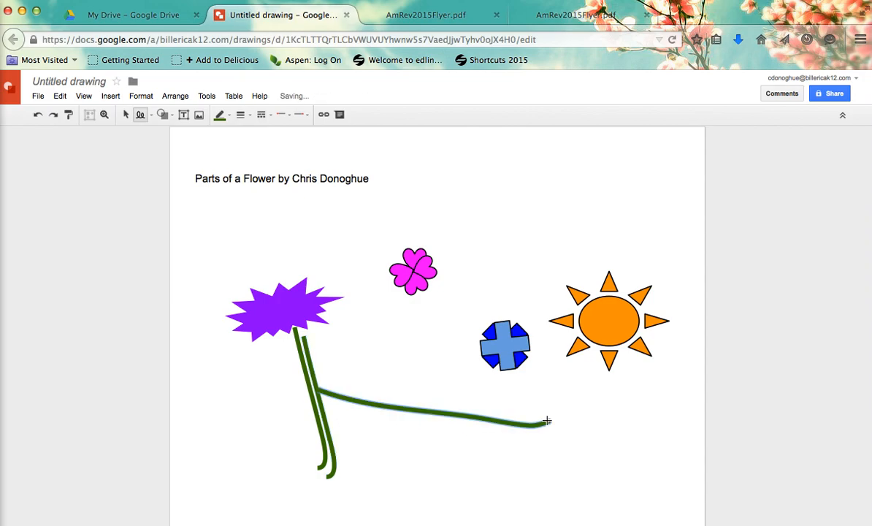
{"action": "key", "text": "ctrl+z"}
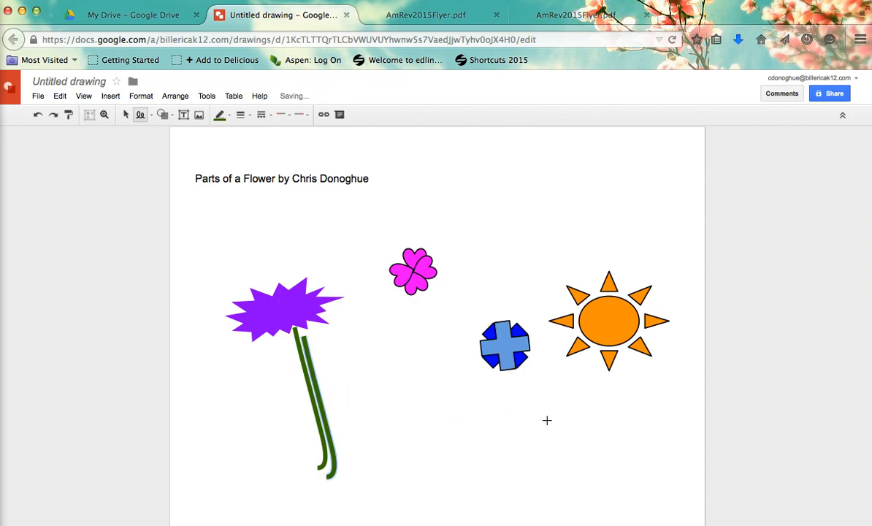
Scribble curved dark green stems down from the blue flower, the magenta heart flower and the orange sun
{"action": "mouse_move", "coordinate": [514, 369]}
{"action": "left_mouse_down"}
{"action": "mouse_move", "coordinate": [541, 413]}
{"action": "mouse_move", "coordinate": [519, 491]}
{"action": "left_mouse_up"}
{"action": "mouse_move", "coordinate": [404, 285]}
{"action": "left_mouse_down"}
{"action": "mouse_move", "coordinate": [399, 312]}
{"action": "mouse_move", "coordinate": [433, 465]}
{"action": "left_mouse_up"}
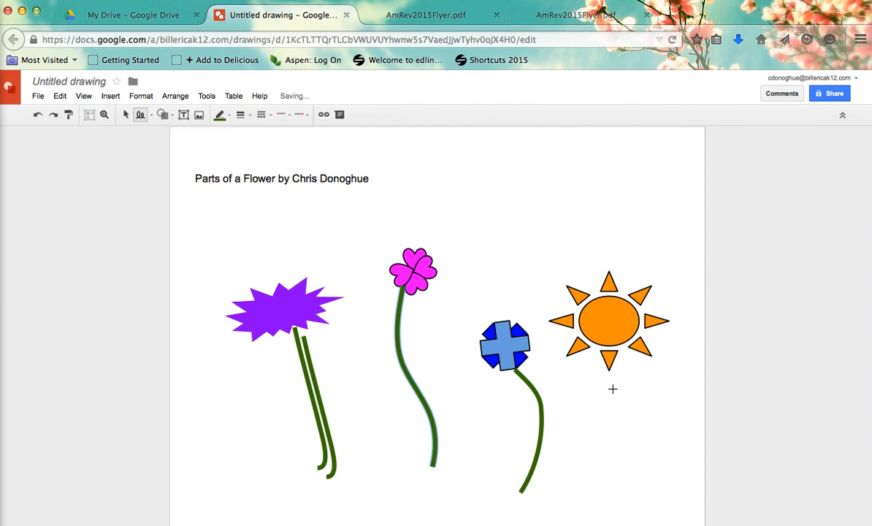
{"action": "mouse_move", "coordinate": [619, 344]}
{"action": "left_mouse_down"}
{"action": "mouse_move", "coordinate": [660, 419]}
{"action": "mouse_move", "coordinate": [635, 493]}
{"action": "left_mouse_up"}
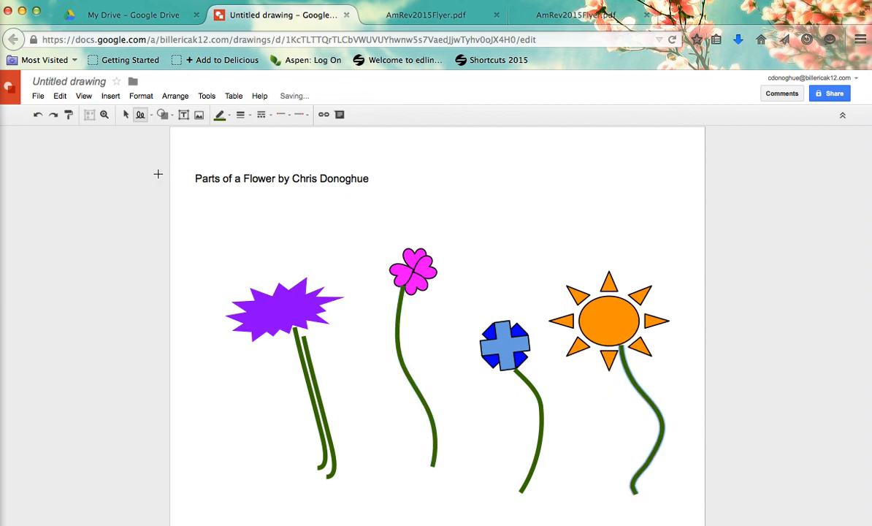
Delete the duplicate stem beside the purple flower's original stem
{"action": "left_click", "coordinate": [126, 117]}
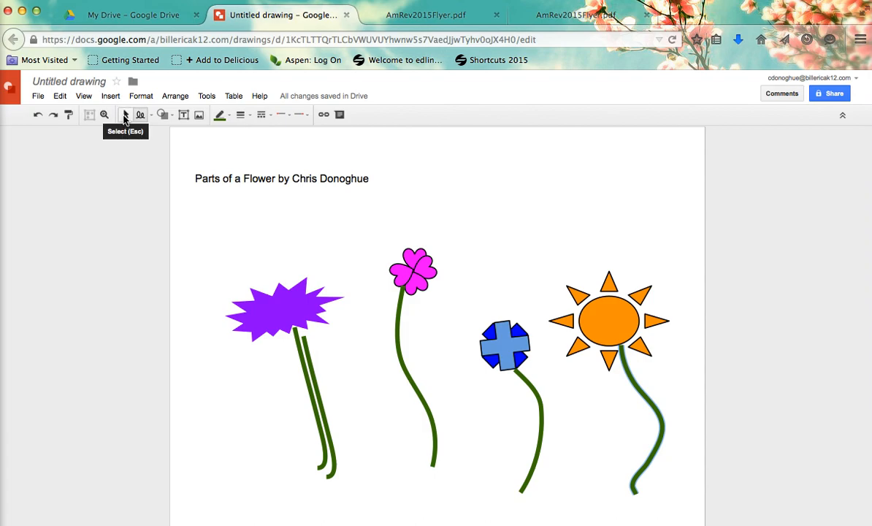
{"action": "left_click", "coordinate": [306, 343]}
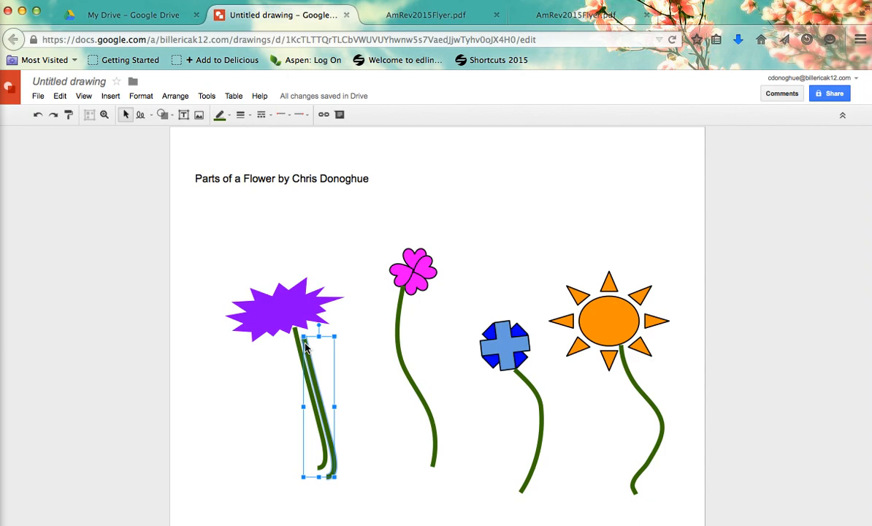
{"action": "key", "text": "Delete"}
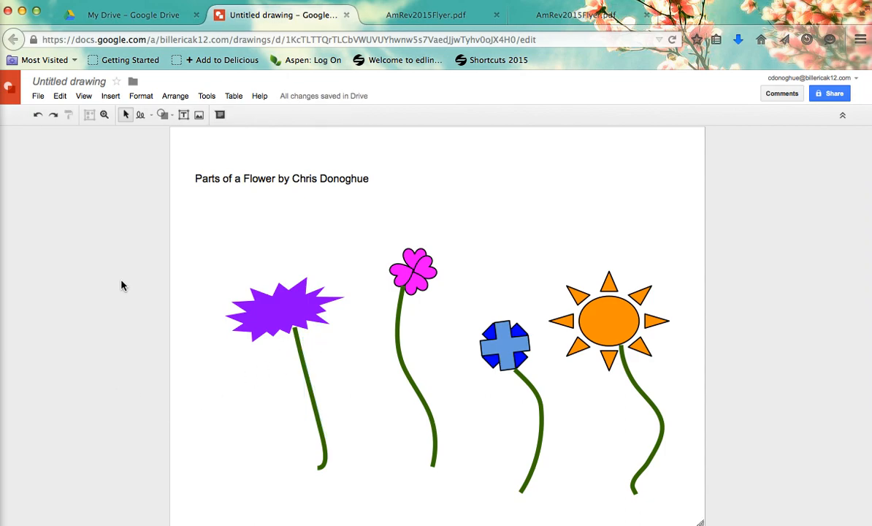
Draw a wide rectangle over the lower ends of all four stems as soil and fill it with dark brown
{"action": "left_click", "coordinate": [172, 117]}
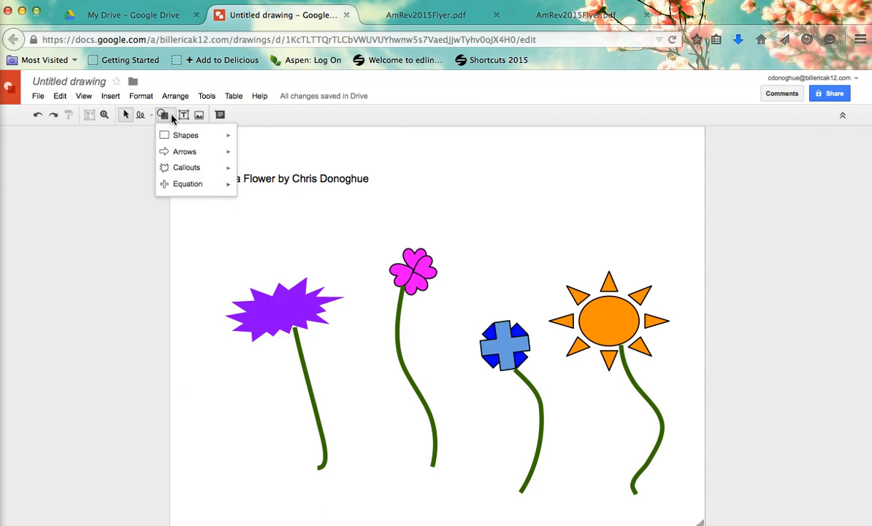
{"action": "mouse_move", "coordinate": [219, 136]}
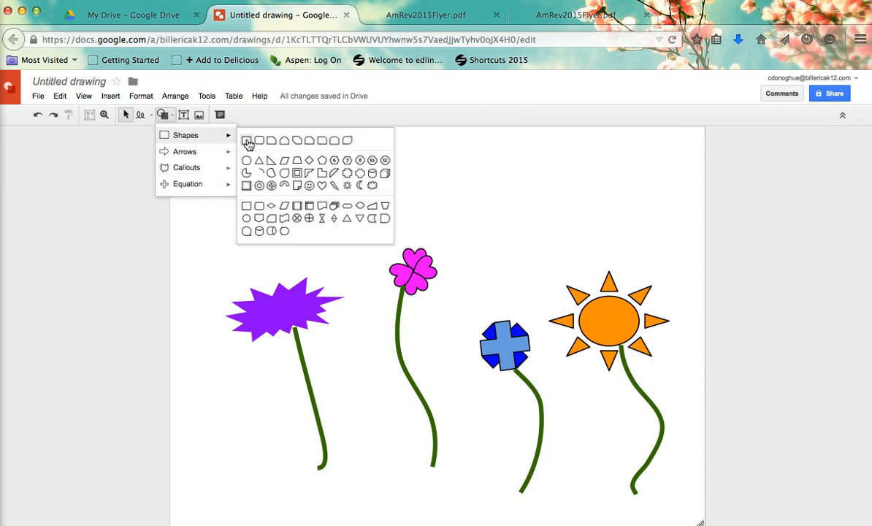
{"action": "left_click", "coordinate": [247, 141]}
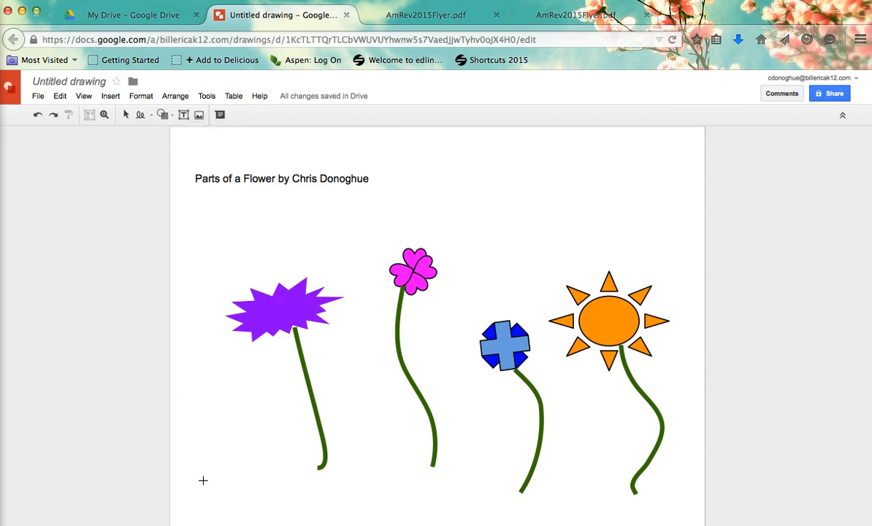
{"action": "left_click_drag", "start_coordinate": [195, 454], "coordinate": [673, 512]}
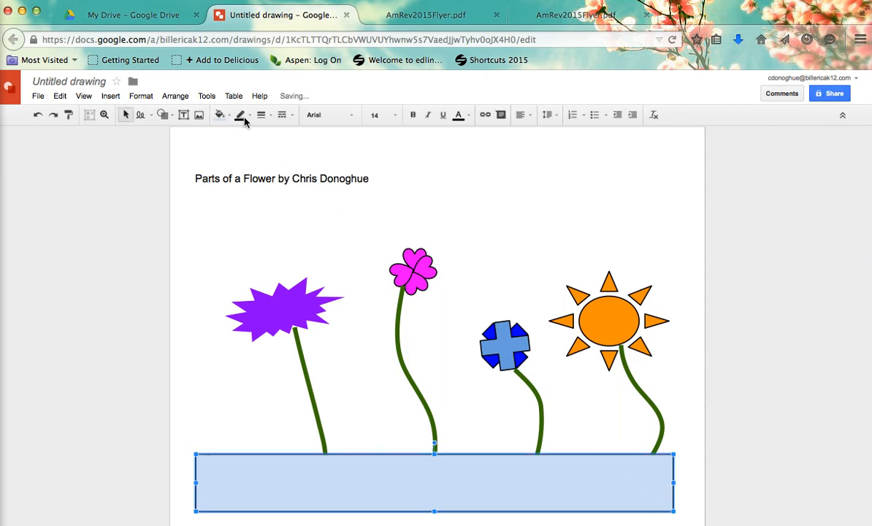
{"action": "left_click", "coordinate": [219, 115]}
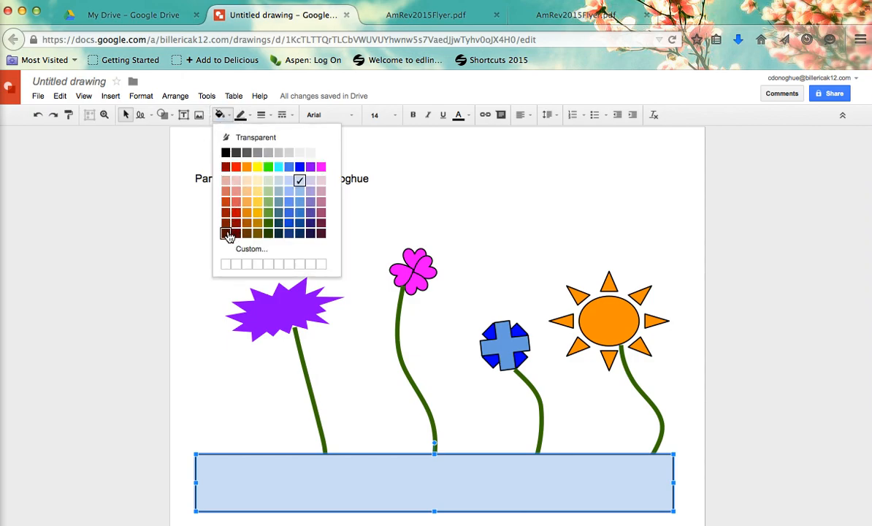
{"action": "left_click", "coordinate": [226, 233]}
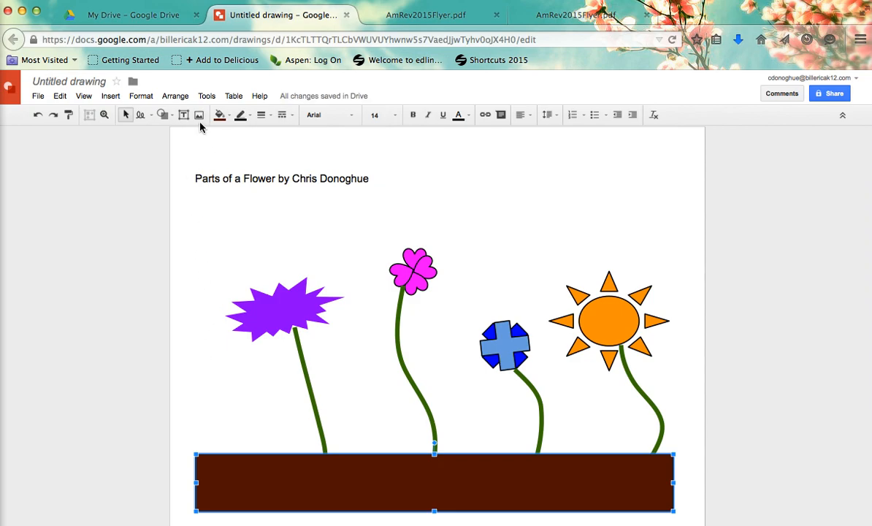
Scribble thin branching roots in the brown soil beneath each of the four flower stems
{"action": "left_click", "coordinate": [140, 115]}
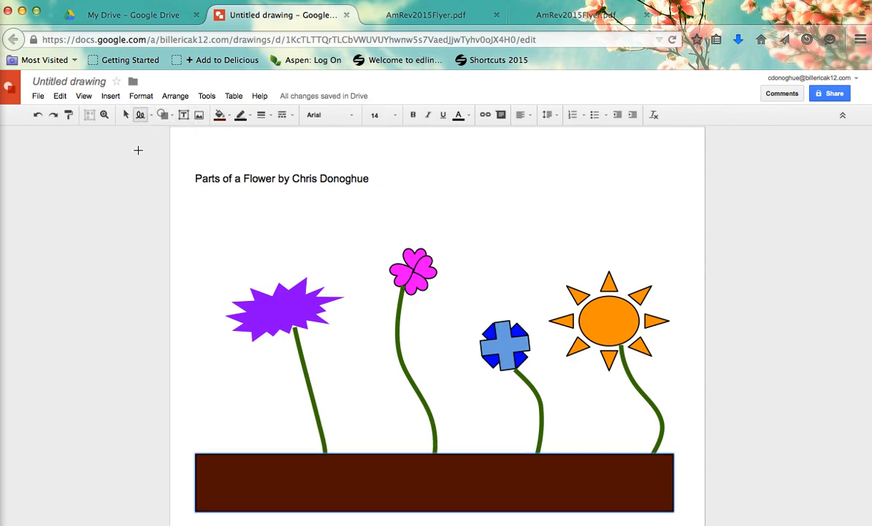
{"action": "mouse_move", "coordinate": [320, 456]}
{"action": "left_mouse_down"}
{"action": "mouse_move", "coordinate": [320, 487]}
{"action": "mouse_move", "coordinate": [325, 460]}
{"action": "mouse_move", "coordinate": [333, 488]}
{"action": "mouse_move", "coordinate": [327, 460]}
{"action": "mouse_move", "coordinate": [346, 464]}
{"action": "mouse_move", "coordinate": [349, 488]}
{"action": "left_mouse_up"}
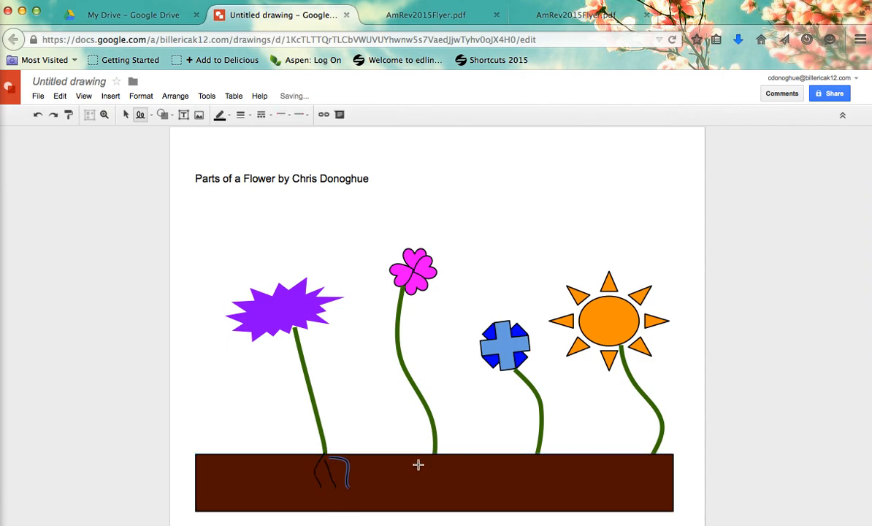
{"action": "mouse_move", "coordinate": [435, 457]}
{"action": "left_mouse_down"}
{"action": "mouse_move", "coordinate": [425, 482]}
{"action": "mouse_move", "coordinate": [440, 482]}
{"action": "left_mouse_up"}
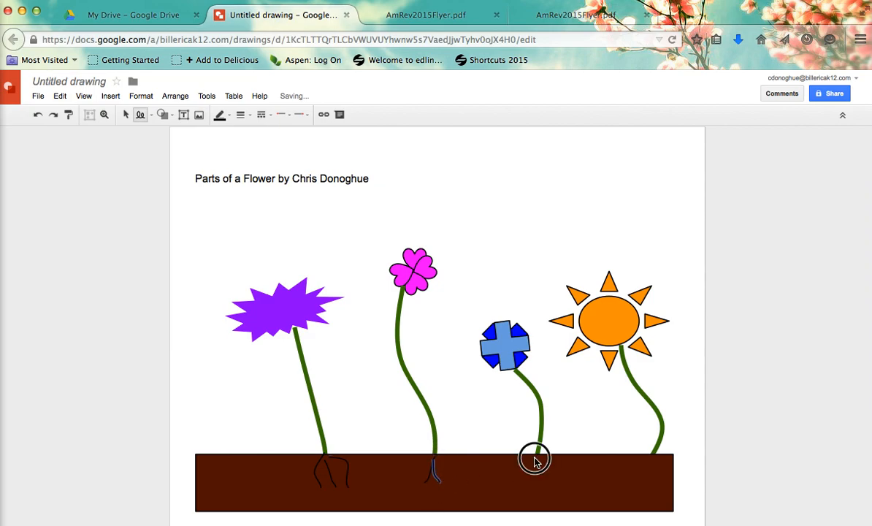
{"action": "left_click_drag", "start_coordinate": [524, 488], "coordinate": [535, 461]}
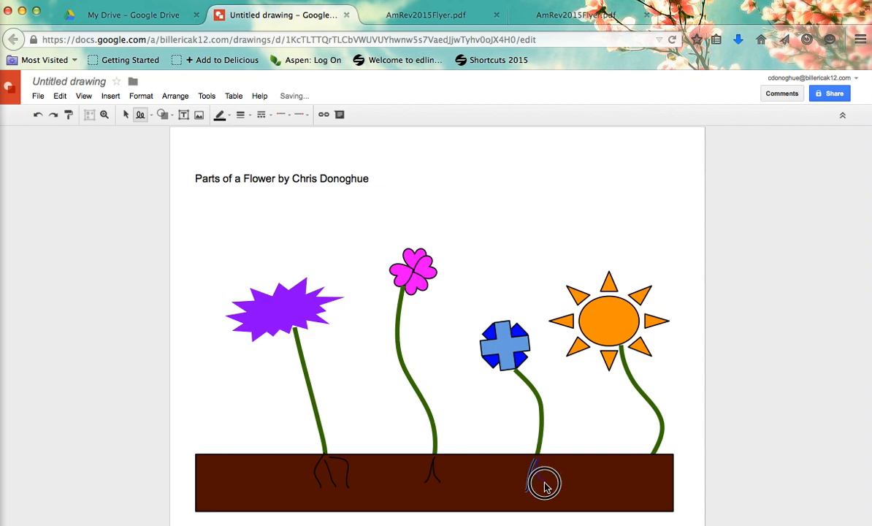
{"action": "mouse_move", "coordinate": [652, 460]}
{"action": "left_mouse_down"}
{"action": "mouse_move", "coordinate": [635, 482]}
{"action": "mouse_move", "coordinate": [659, 463]}
{"action": "mouse_move", "coordinate": [653, 457]}
{"action": "mouse_move", "coordinate": [660, 490]}
{"action": "left_mouse_up"}
{"action": "left_click_drag", "start_coordinate": [654, 458], "coordinate": [643, 468]}
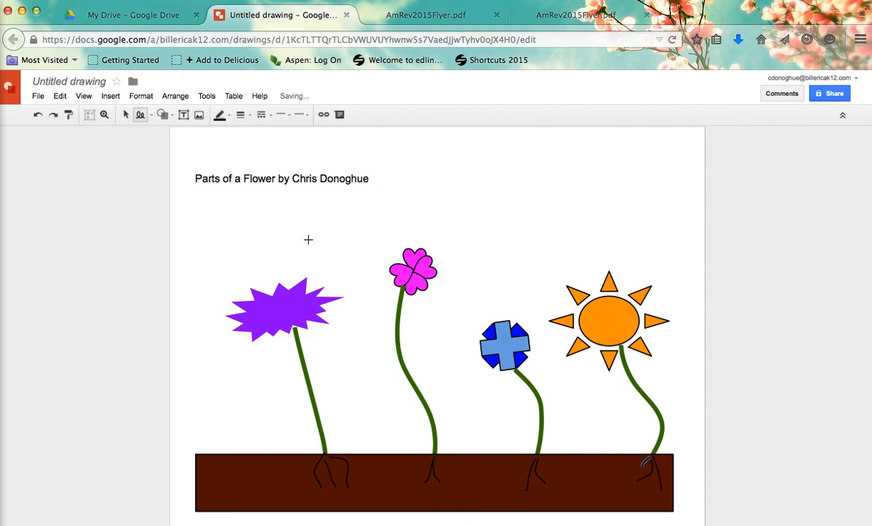
Draw a small flat teardrop shape as a leaf against the left side of the purple flower's stem
{"action": "left_click", "coordinate": [171, 114]}
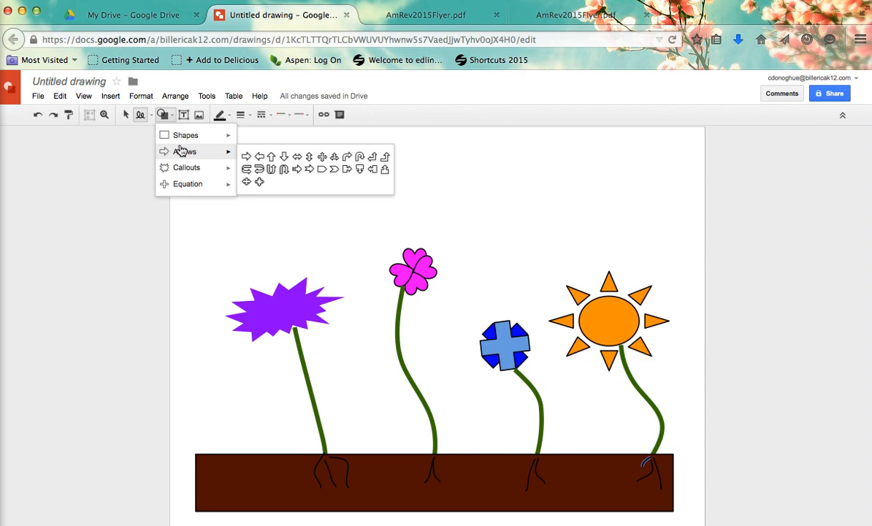
{"action": "mouse_move", "coordinate": [183, 139]}
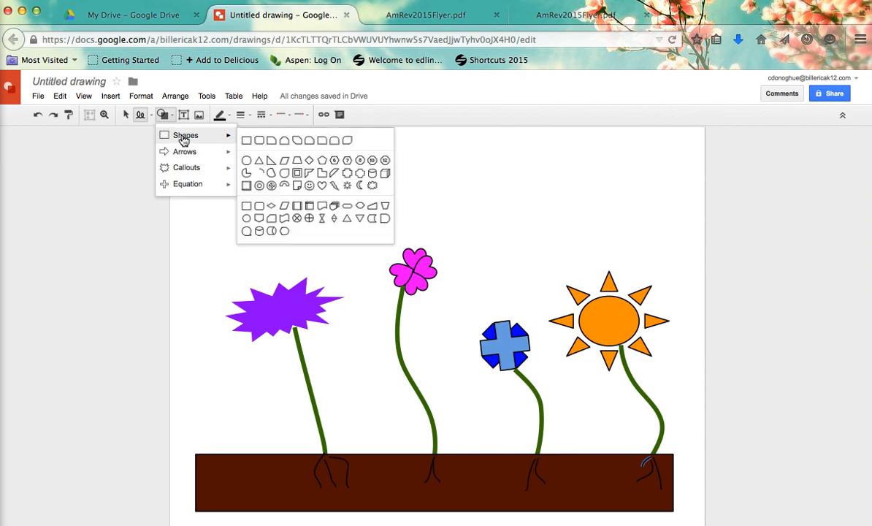
{"action": "left_click", "coordinate": [285, 177]}
{"action": "left_click_drag", "start_coordinate": [265, 382], "coordinate": [311, 400]}
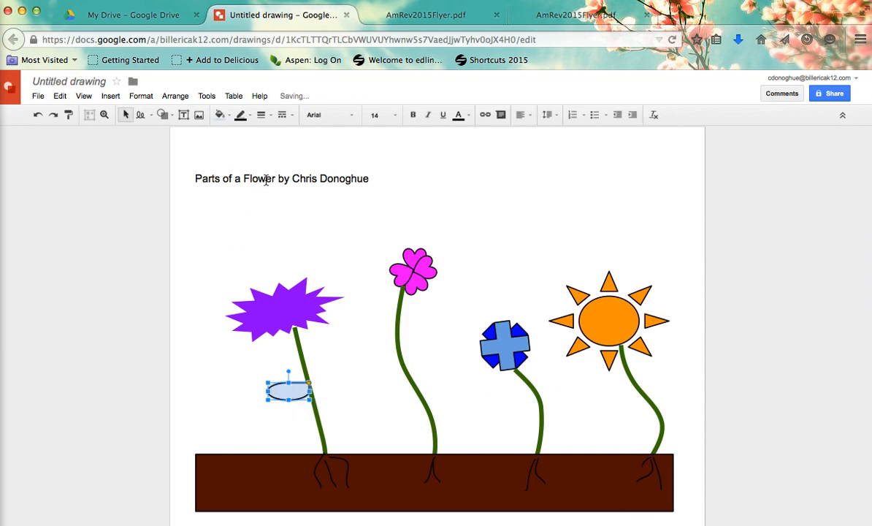
Fill the leaf on the purple flower's stem with medium green and make its outline transparent
{"action": "left_click", "coordinate": [219, 115]}
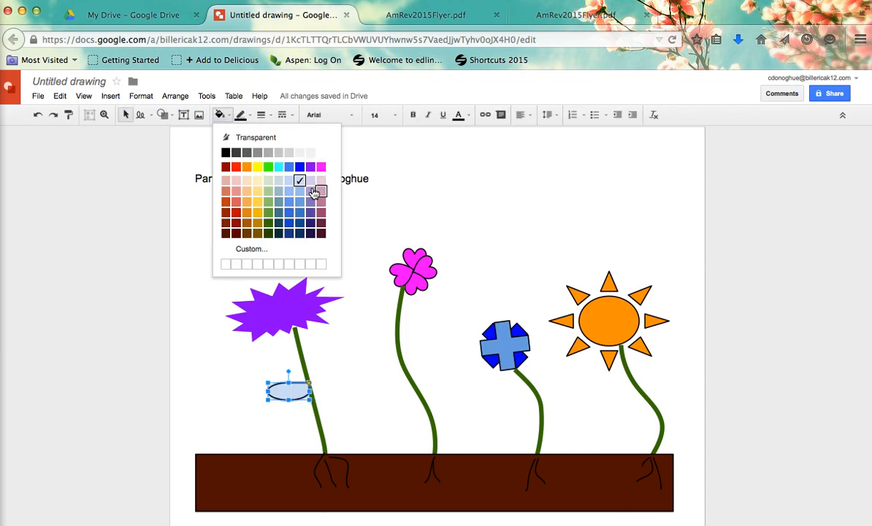
{"action": "left_click", "coordinate": [268, 212]}
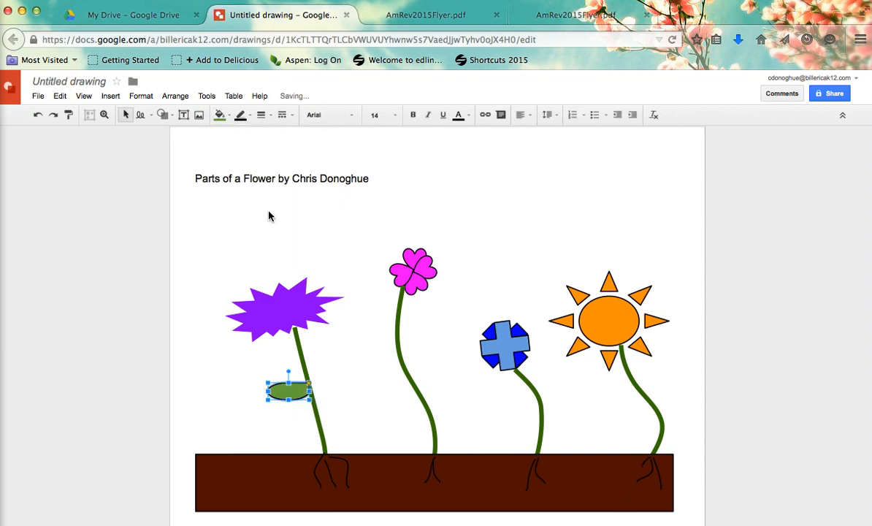
{"action": "left_click", "coordinate": [243, 114]}
{"action": "left_click", "coordinate": [246, 139]}
Place duplicate leaves on the other stems: two on the magenta, one on the blue and two on the orange, with its right leaf tilted
{"action": "left_click_drag", "start_coordinate": [287, 387], "coordinate": [641, 424]}
{"action": "key", "text": "super+d"}
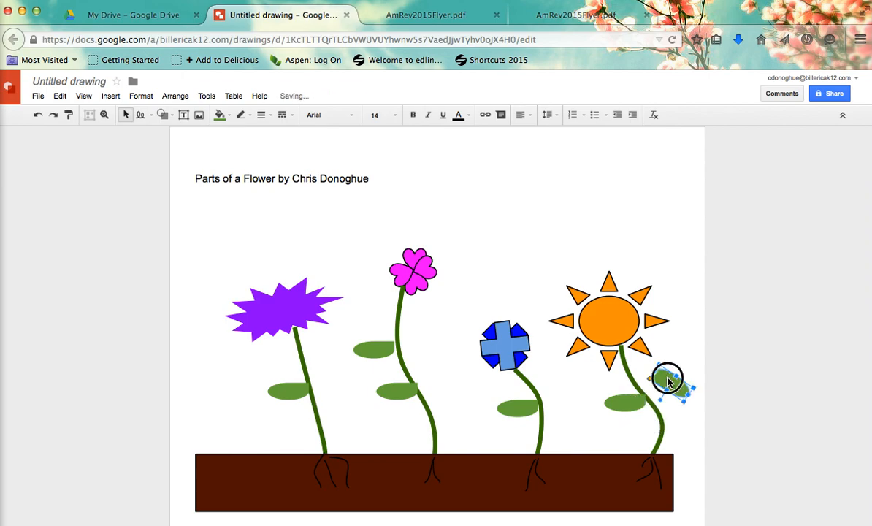
{"action": "left_click_drag", "start_coordinate": [668, 381], "coordinate": [662, 404]}
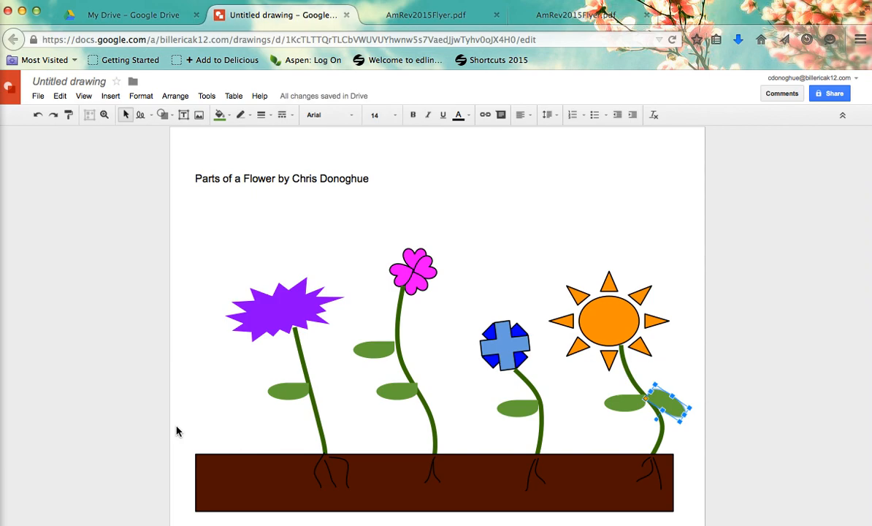
Add the text labels "Leaves" beside the purple flower's leaf and "Petals" above the purple flower
{"action": "left_click", "coordinate": [184, 114]}
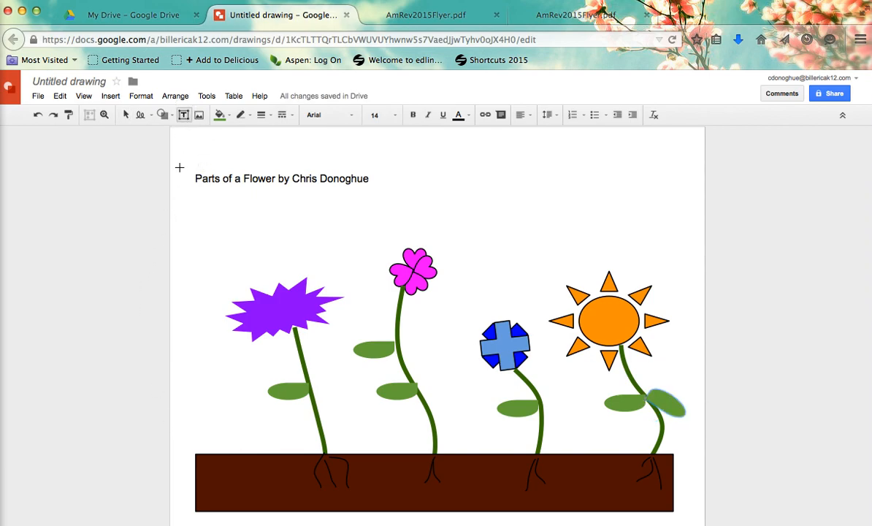
{"action": "left_click", "coordinate": [214, 382]}
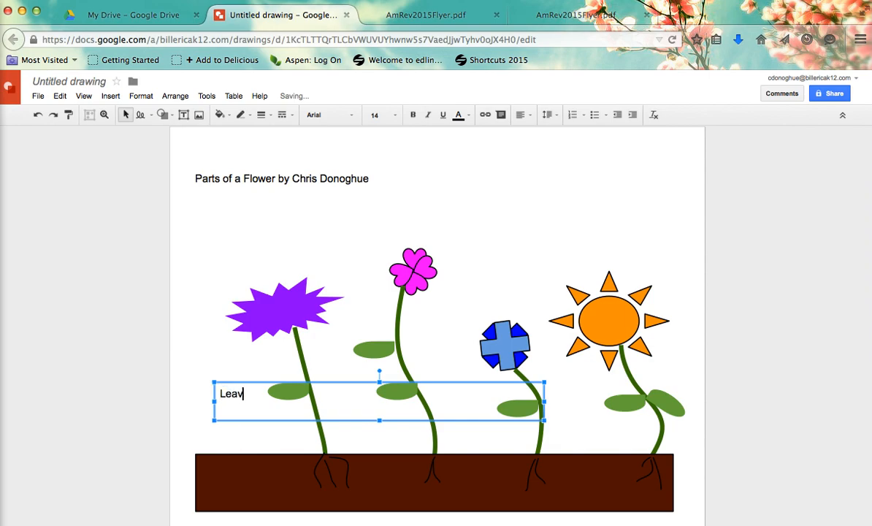
{"action": "left_click", "coordinate": [183, 114]}
{"action": "left_click_drag", "start_coordinate": [198, 265], "coordinate": [267, 279]}
{"action": "type", "text": "Petals"}
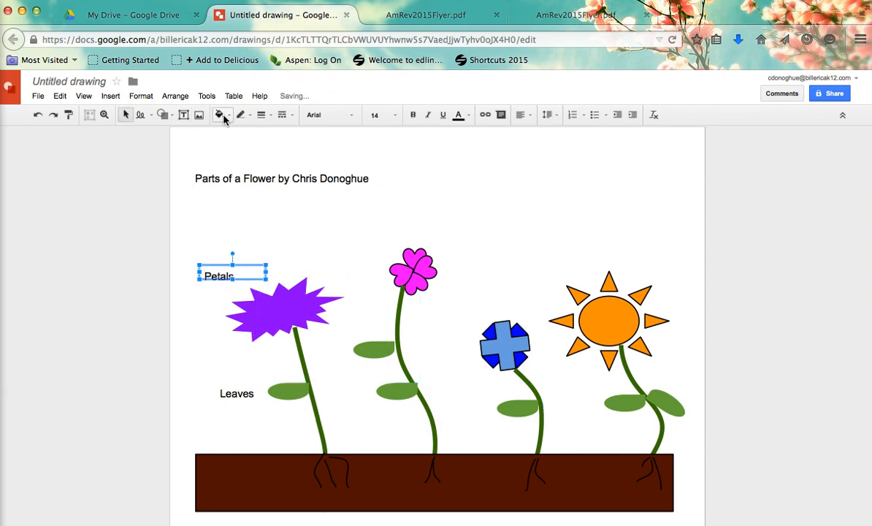
Add the text labels "Stem" beside the magenta flower's lower stem and "Roots" in the soil beside the purple flower's roots
{"action": "left_click", "coordinate": [183, 115]}
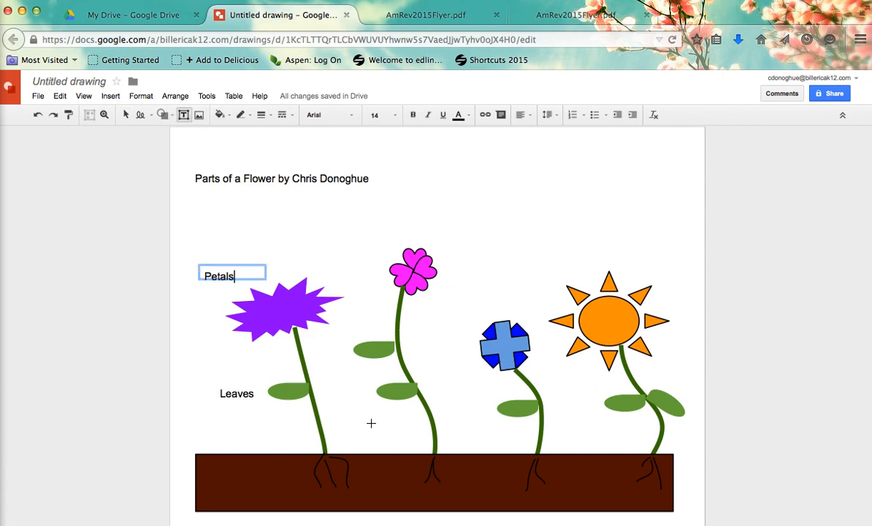
{"action": "left_click_drag", "start_coordinate": [374, 421], "coordinate": [419, 432]}
{"action": "type", "text": "Stem"}
{"action": "left_click", "coordinate": [183, 114]}
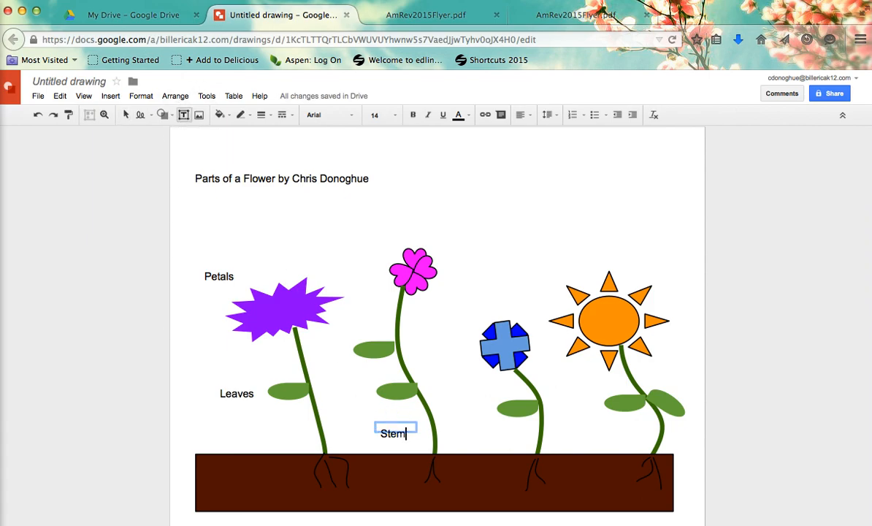
{"action": "left_click_drag", "start_coordinate": [249, 468], "coordinate": [299, 486]}
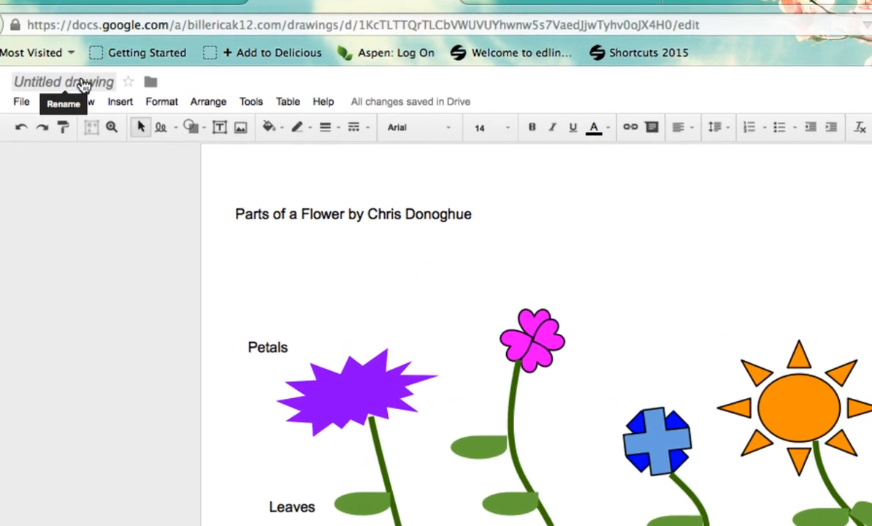
Rename the drawing as "Parts of Flower" and deselect the roots label
{"action": "left_click", "coordinate": [84, 85]}
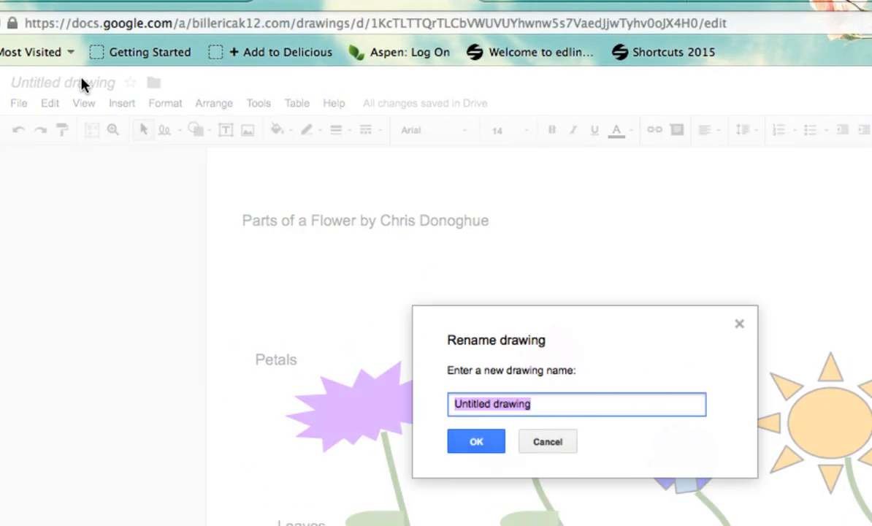
{"action": "type", "text": "Parts of Flower"}
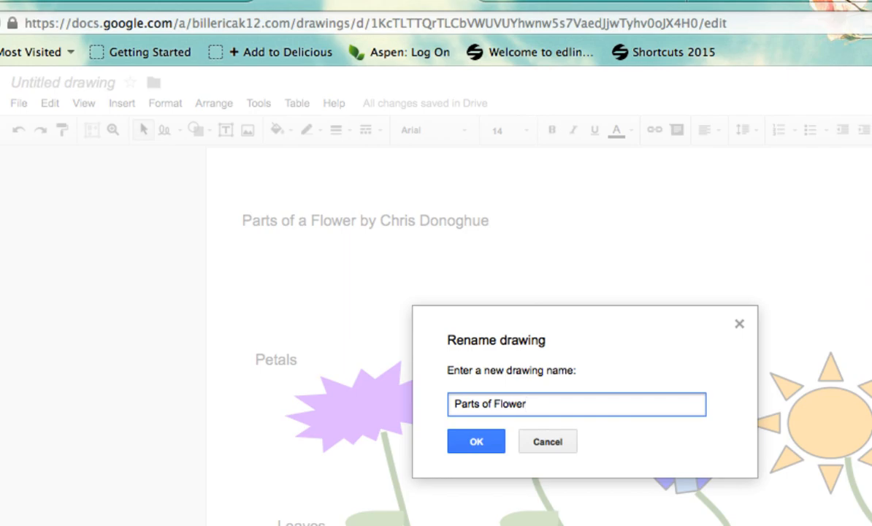
{"action": "left_click", "coordinate": [487, 444]}
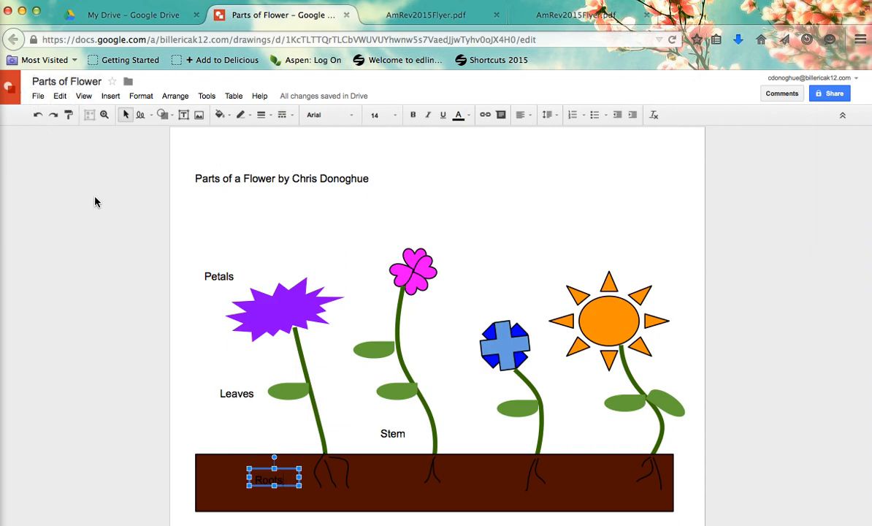
{"action": "left_click", "coordinate": [159, 423]}
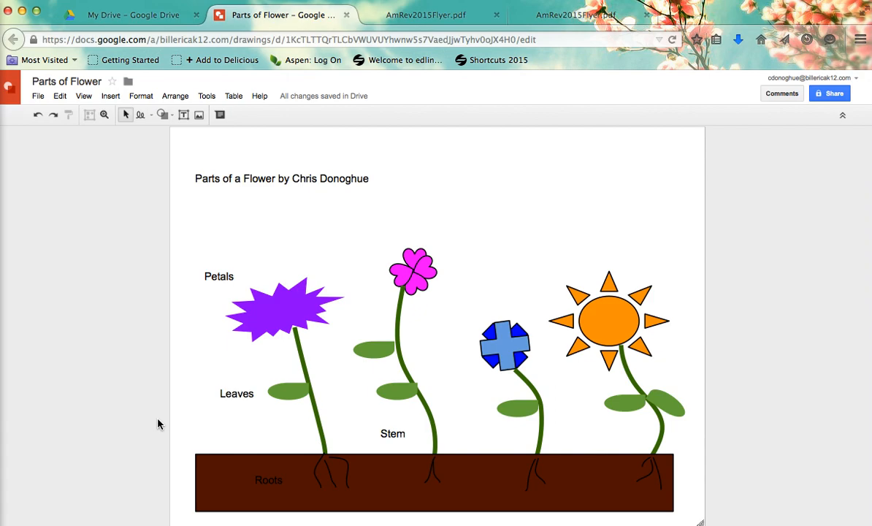